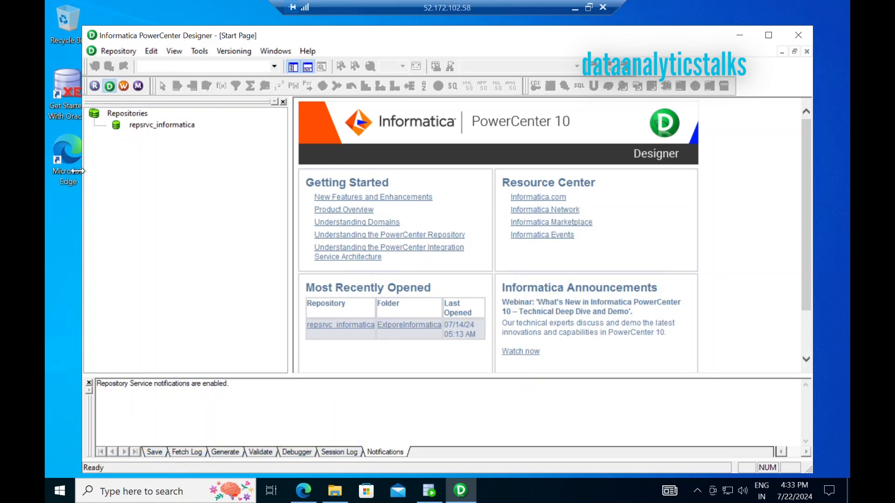
# Maximize the Designer window and inspect the gateway host and port of Domain_informatica in the domain configuration
pyautogui.click(769, 39)
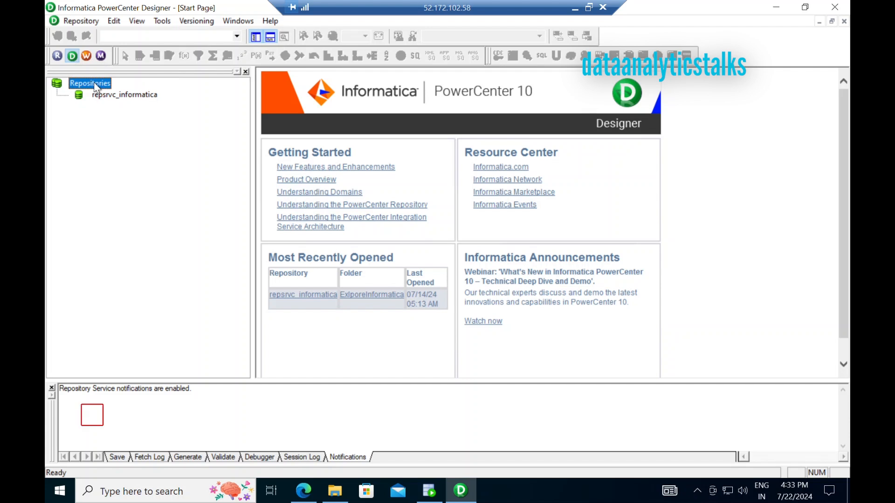
pyautogui.rightClick(94, 83)
pyautogui.click(110, 95)
pyautogui.rightClick(111, 96)
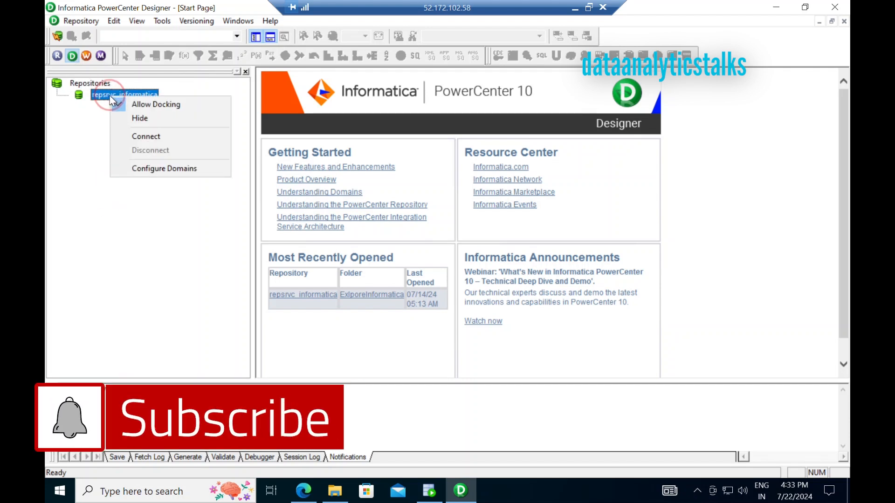
pyautogui.click(178, 167)
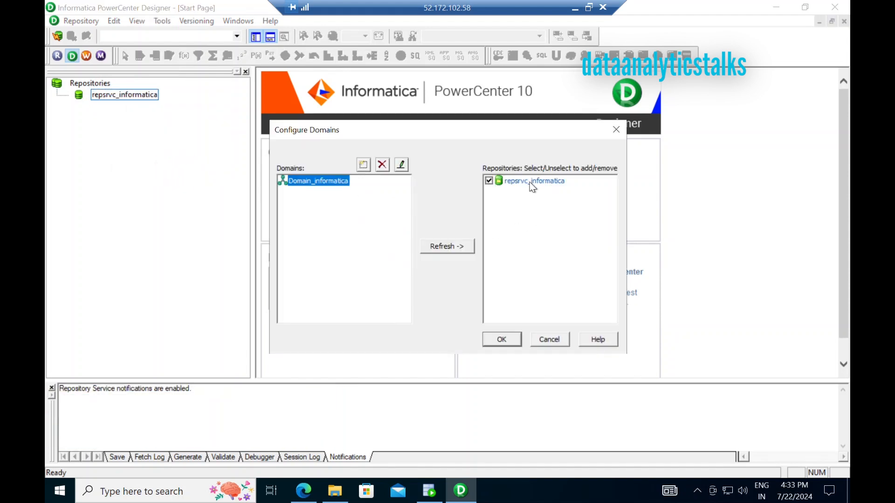
pyautogui.click(401, 165)
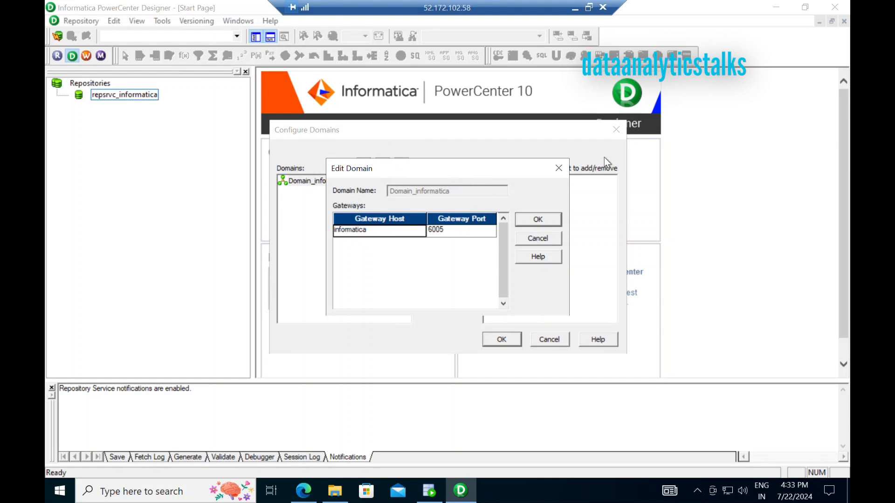
pyautogui.click(558, 168)
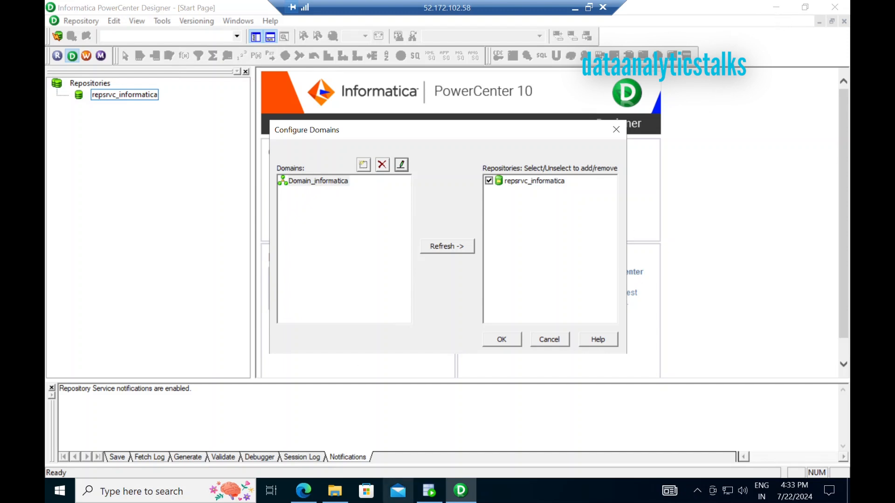
# Switch to Informatica Administrator in the browser to check the domain's service states, and return to Designer to cancel the domain configuration
pyautogui.click(303, 490)
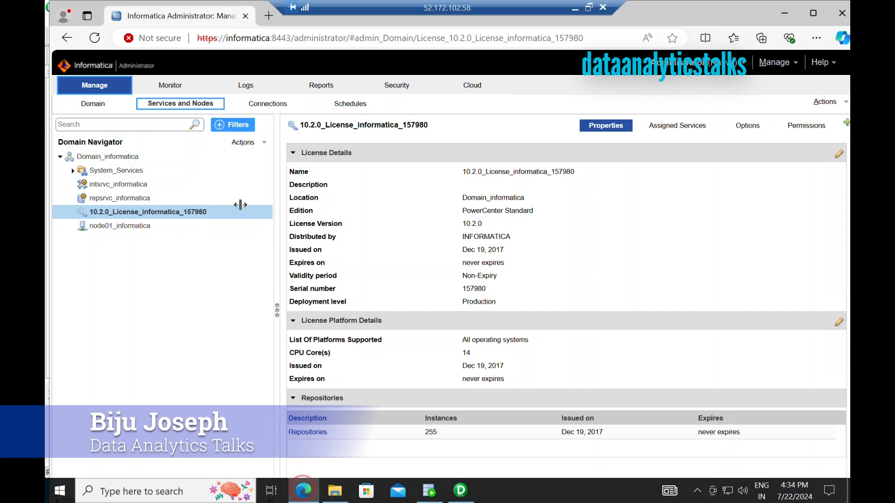
pyautogui.click(96, 109)
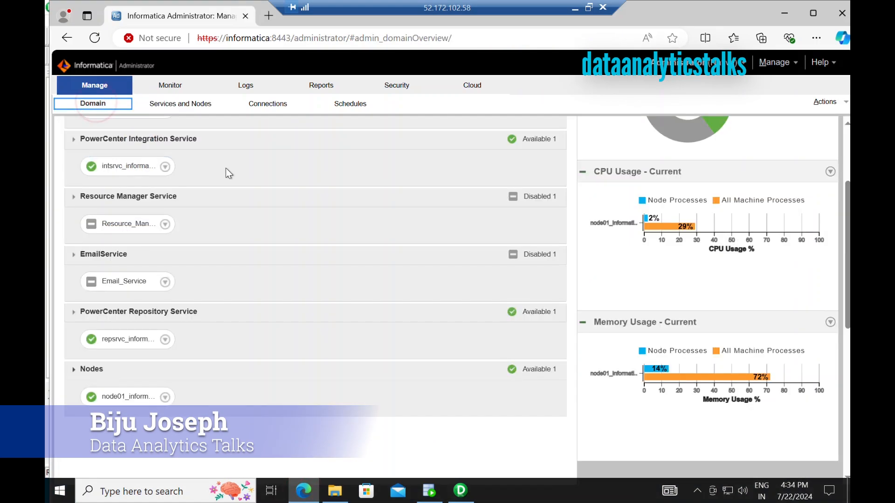
pyautogui.scroll(3, 301, 189)
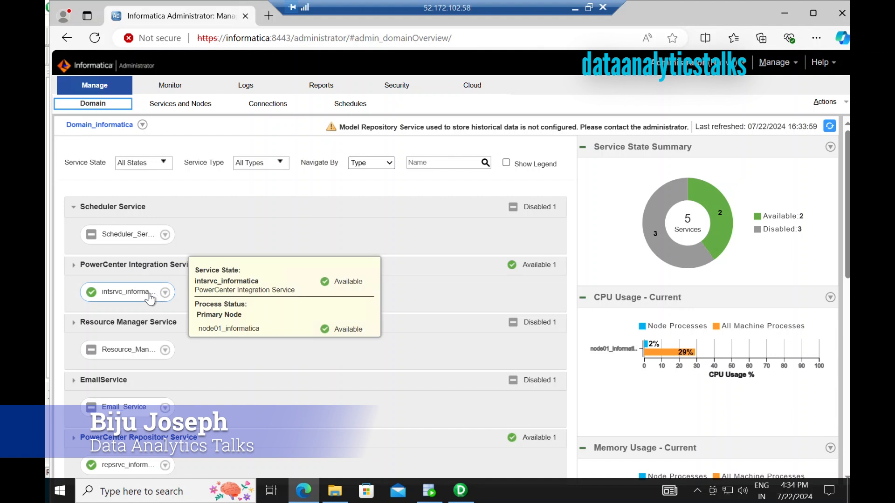
pyautogui.scroll(-4, 352, 386)
pyautogui.moveTo(126, 285)
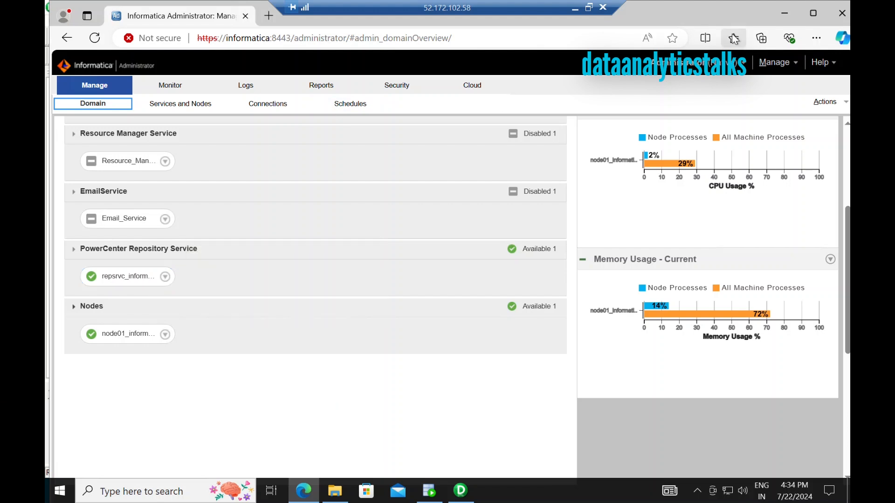
pyautogui.click(789, 14)
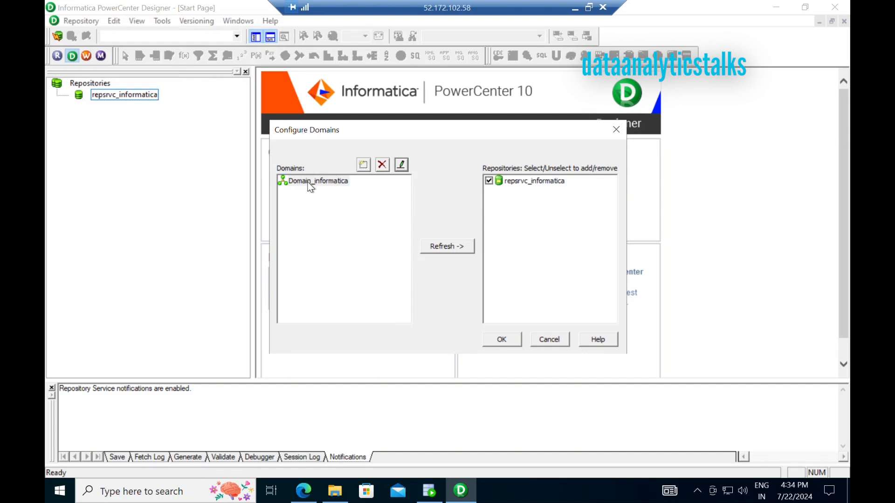
pyautogui.click(523, 188)
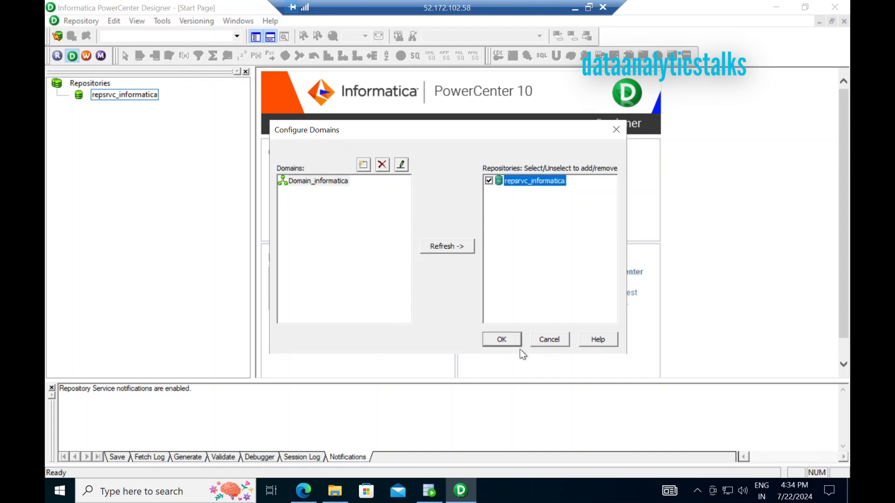
pyautogui.click(563, 340)
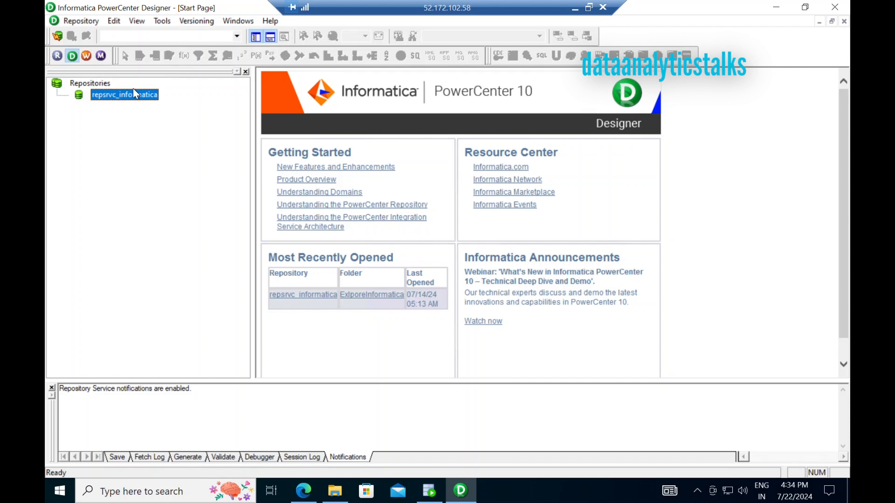
# View the dialogs for connecting to a repository, adding a repository and configuring domains, closing each without changes
pyautogui.click(74, 21)
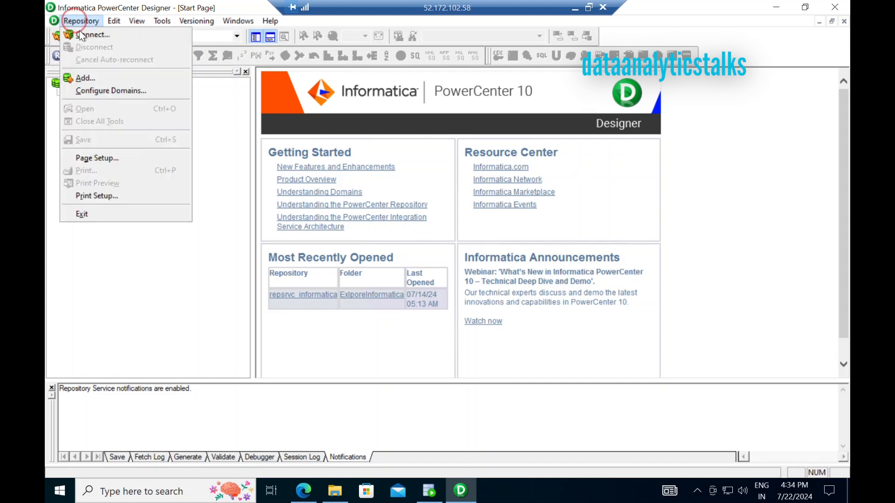
pyautogui.click(107, 35)
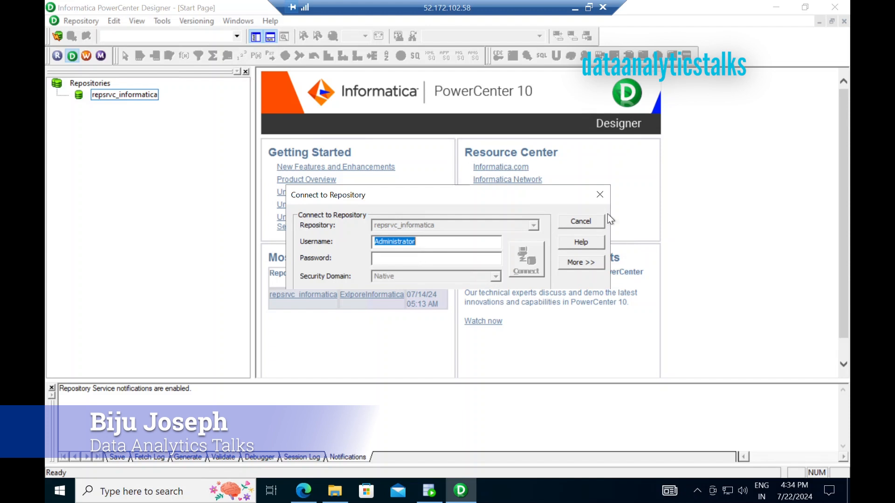
pyautogui.click(600, 196)
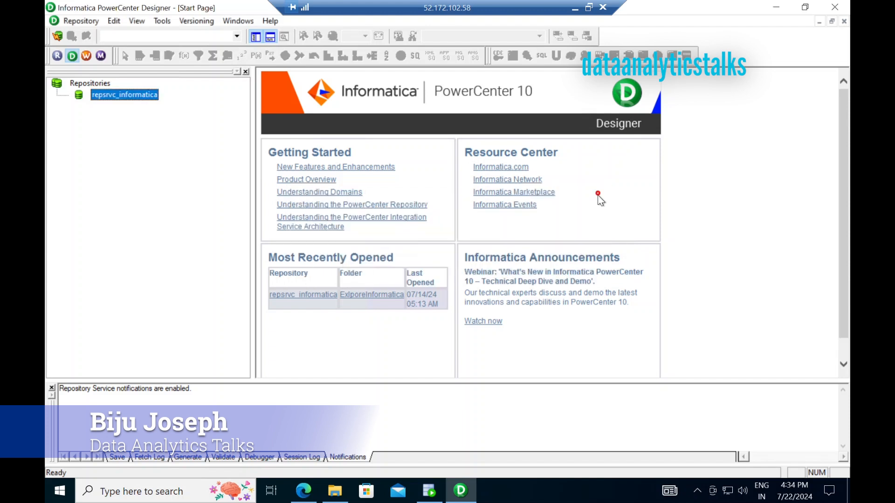
pyautogui.click(91, 20)
pyautogui.click(94, 77)
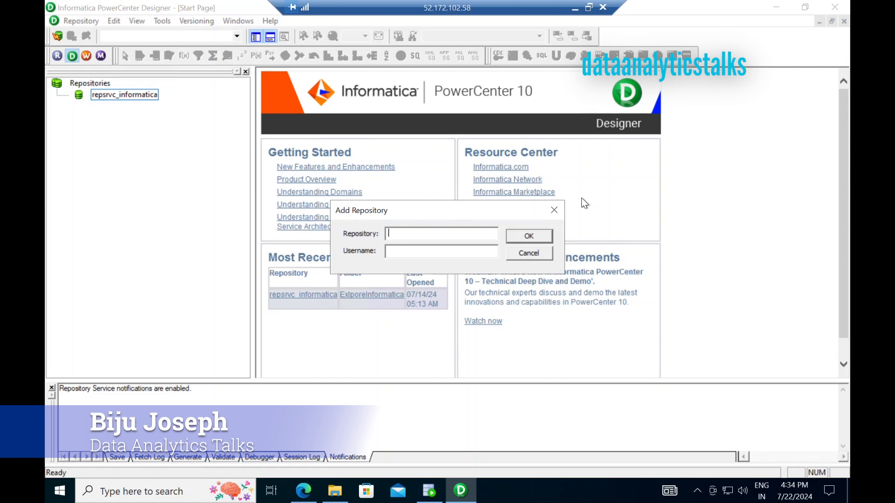
pyautogui.click(554, 210)
pyautogui.click(88, 21)
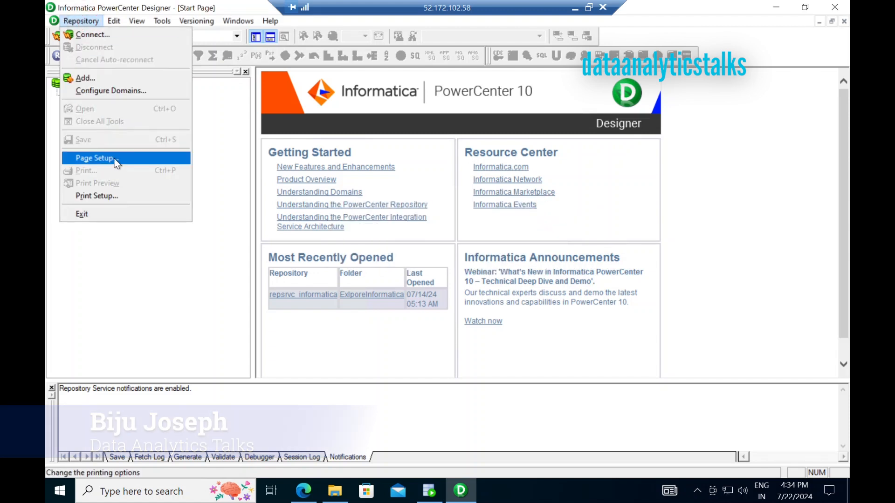
pyautogui.click(117, 91)
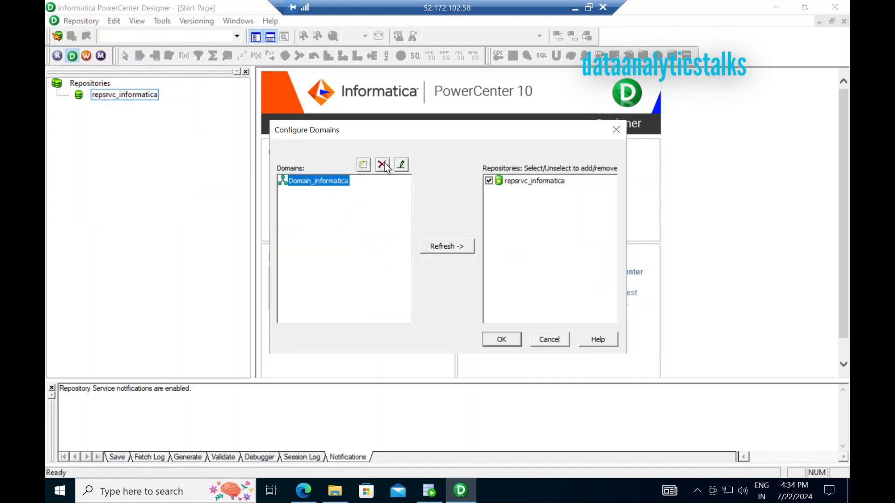
pyautogui.click(616, 130)
pyautogui.click(114, 21)
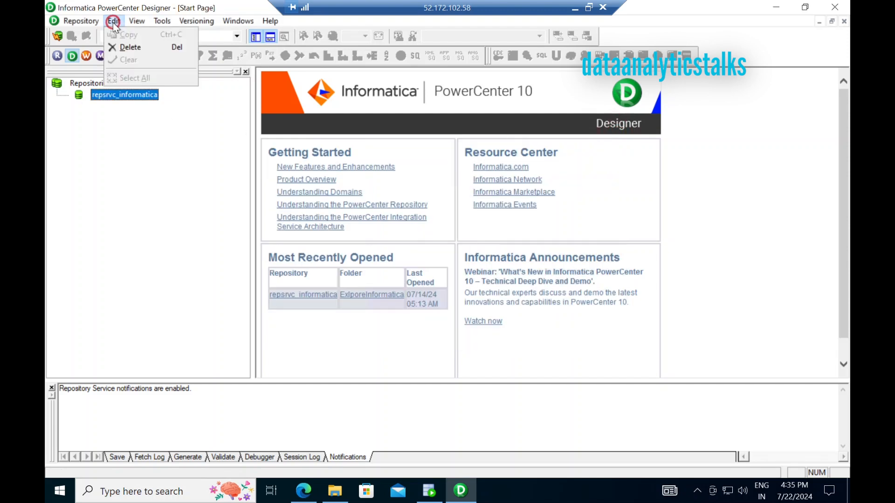
pyautogui.moveTo(138, 22)
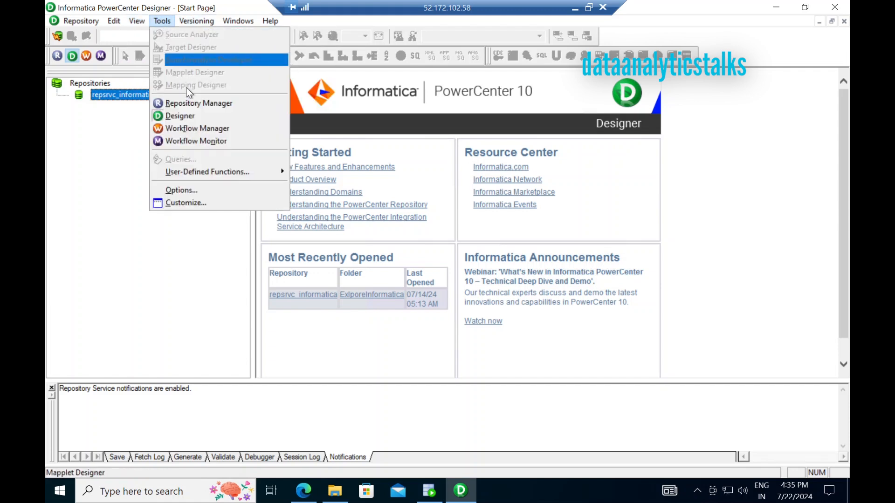
pyautogui.click(101, 225)
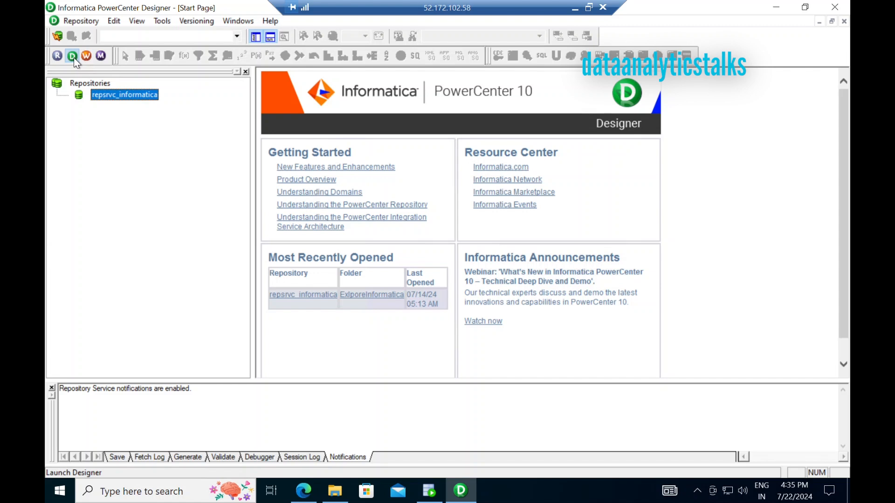
# Launch Repository Manager, dismiss its welcome tip, look over the commands available for repsrvc_informatica, and close it
pyautogui.click(58, 57)
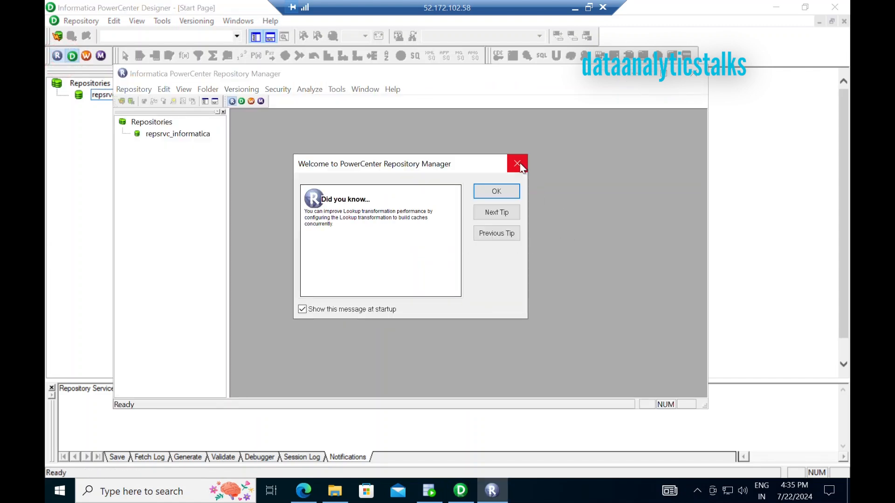
pyautogui.click(518, 165)
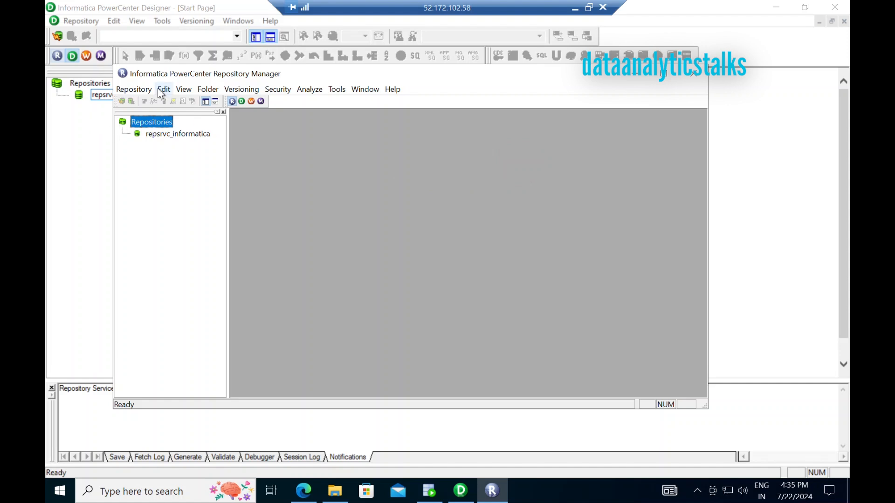
pyautogui.click(177, 134)
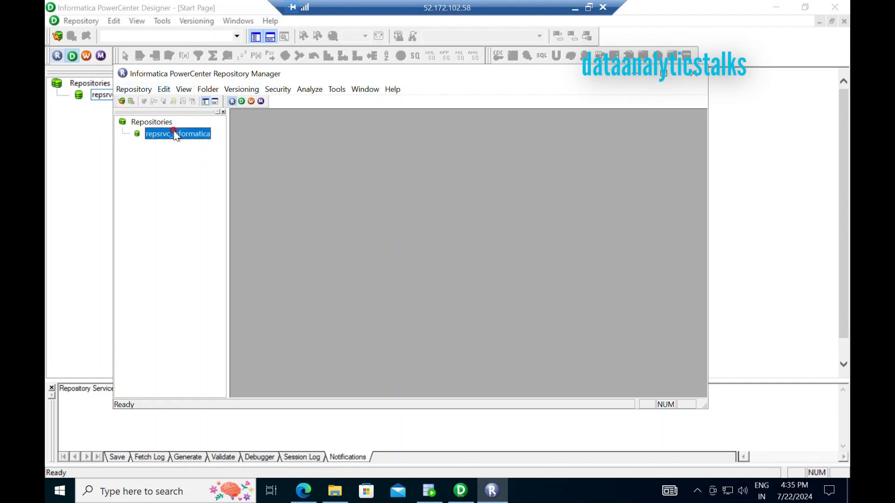
pyautogui.click(208, 89)
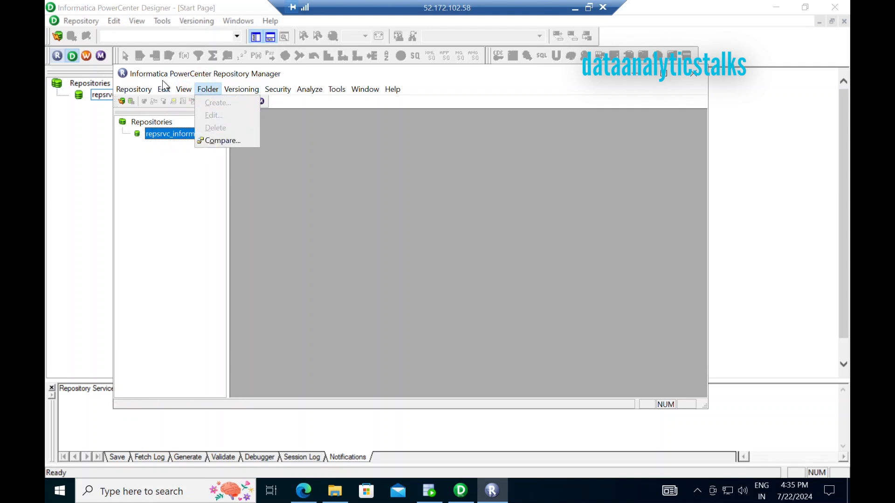
pyautogui.moveTo(343, 88)
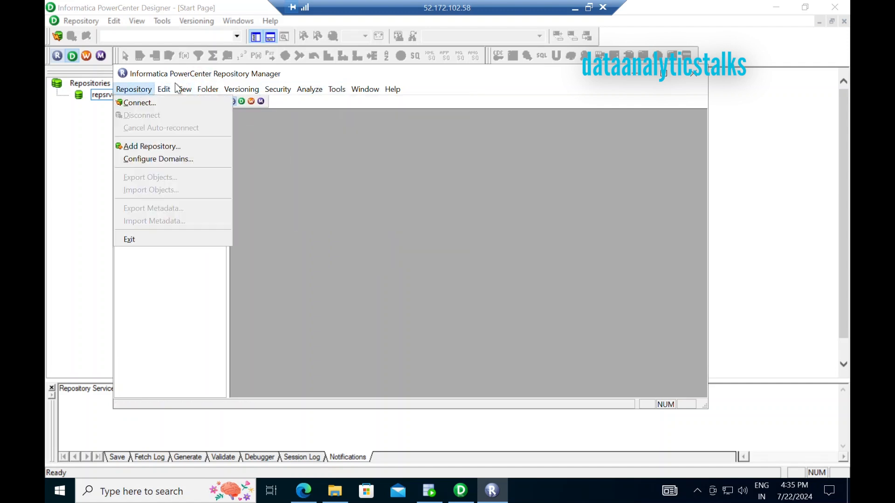
pyautogui.click(364, 89)
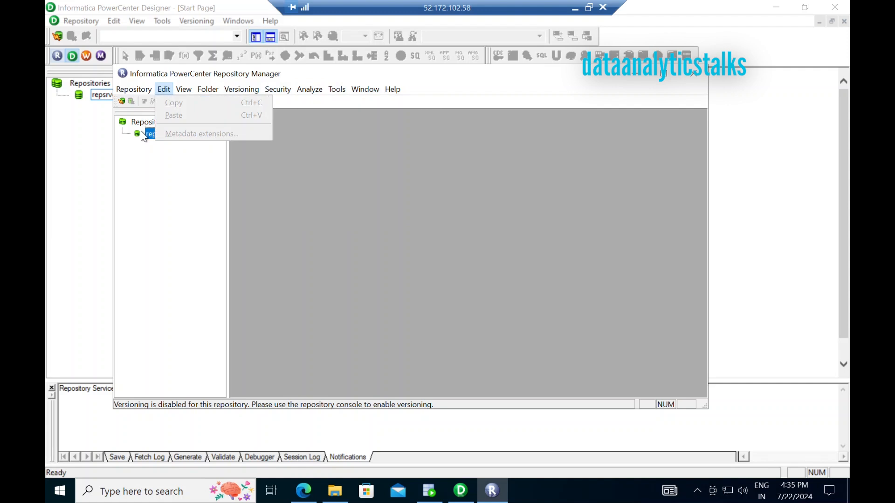
pyautogui.moveTo(152, 89)
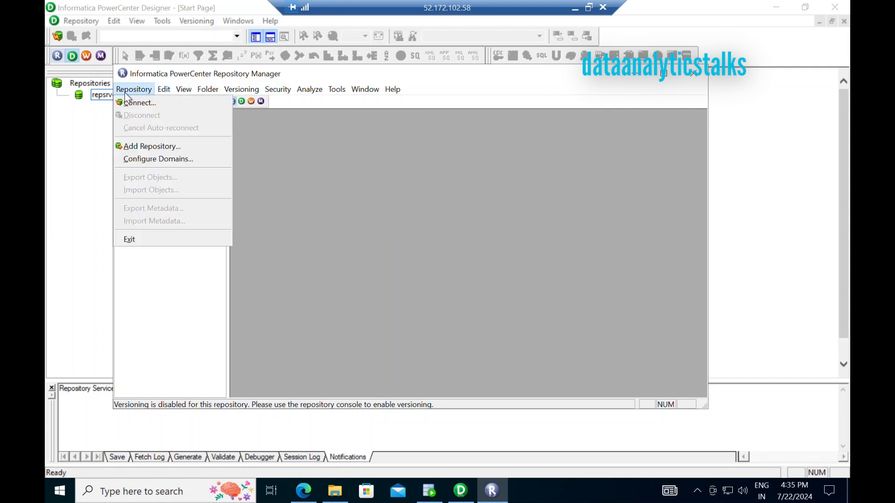
pyautogui.click(692, 75)
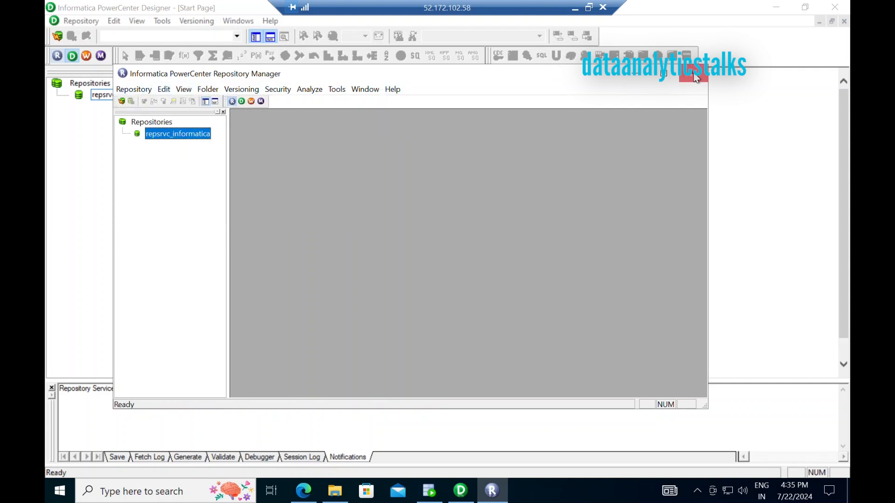
pyautogui.click(692, 74)
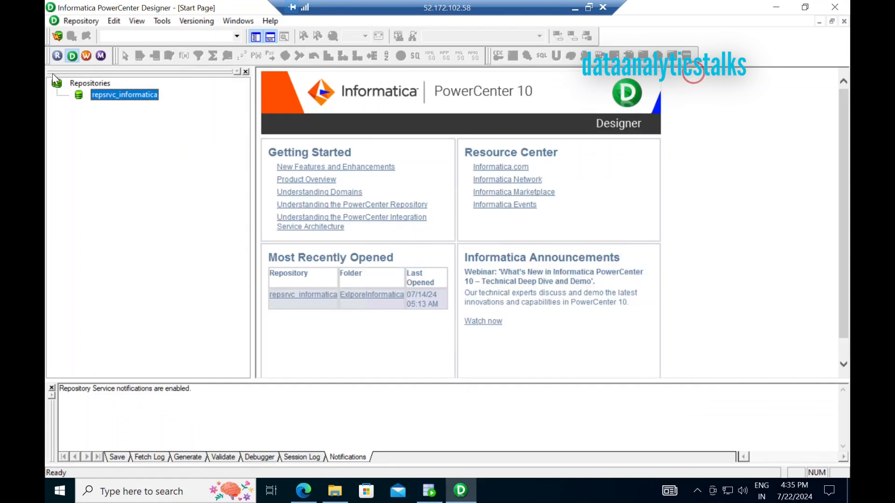
# Connect to the repsrvc_informatica repository as Administrator, entering the account password
pyautogui.click(72, 56)
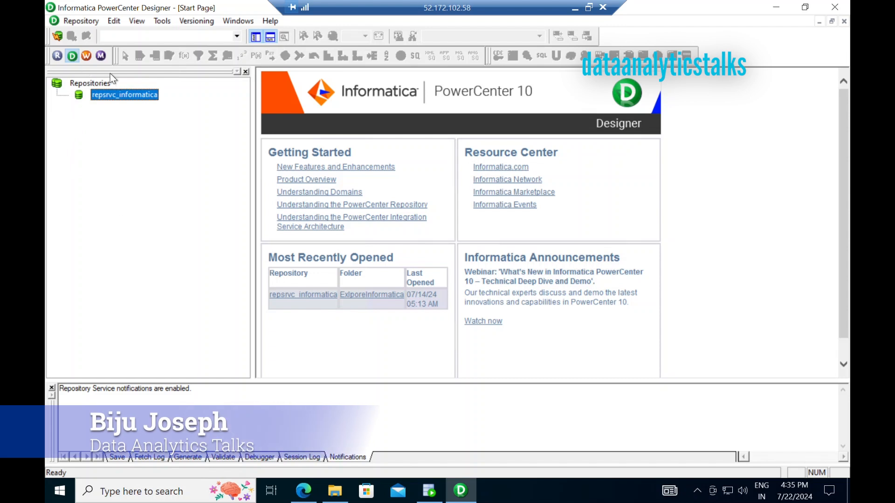
pyautogui.click(72, 55)
pyautogui.rightClick(133, 95)
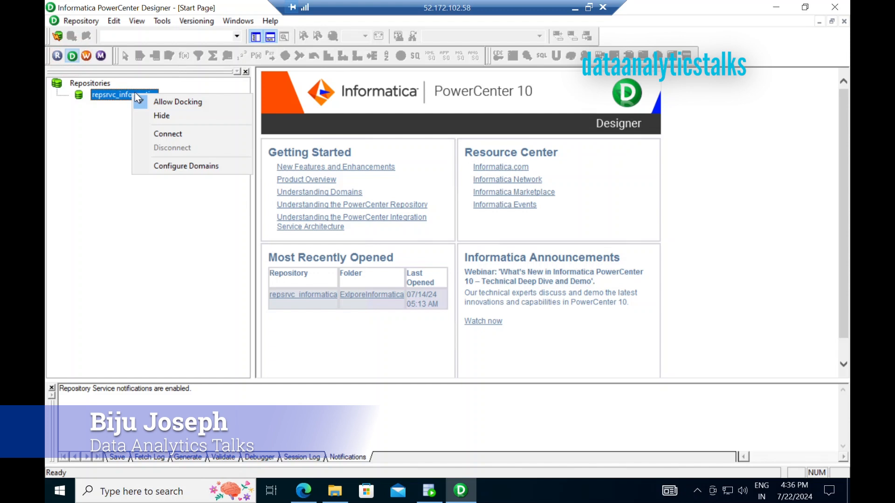
pyautogui.click(176, 133)
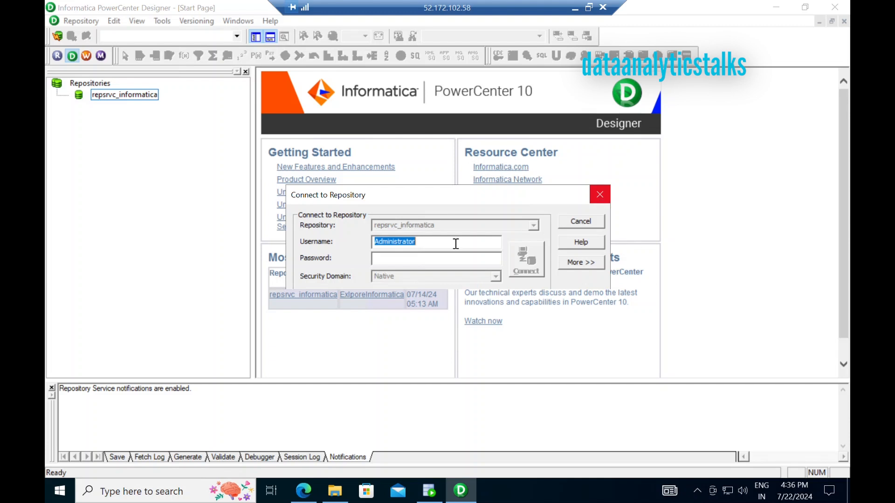
pyautogui.click(446, 256)
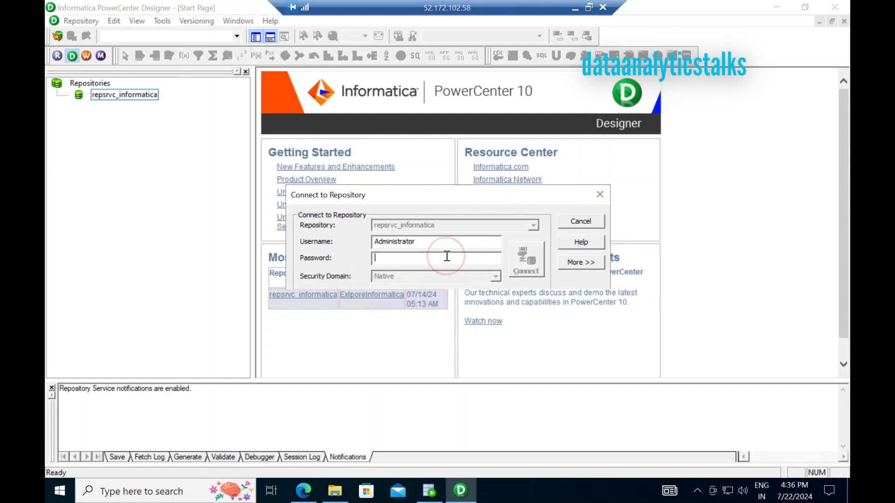
pyautogui.write('****')
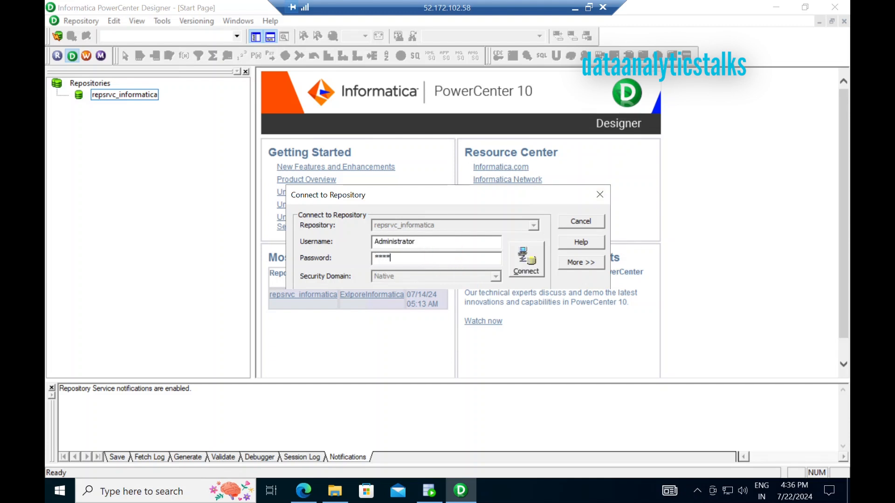
pyautogui.write('*******')
pyautogui.click(522, 266)
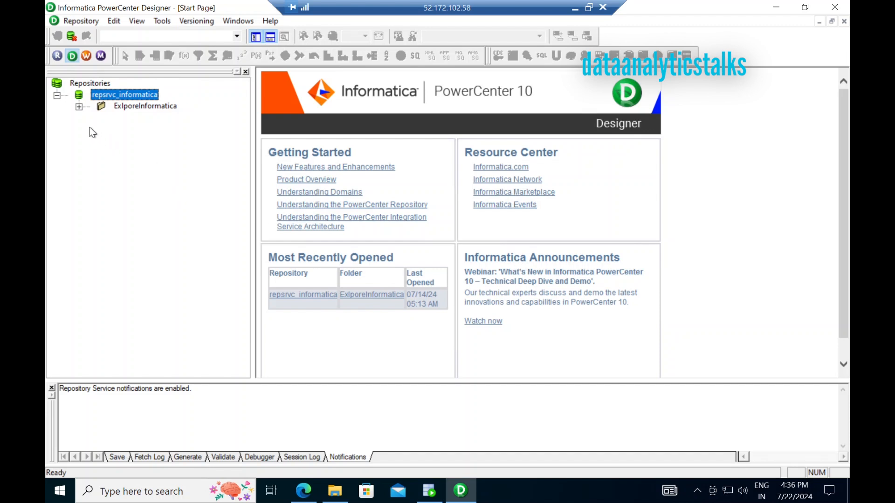
# Expand the ExlporeInformatica folder and look through its object subfolders, from Business Components to User-Defined Functions
pyautogui.click(79, 107)
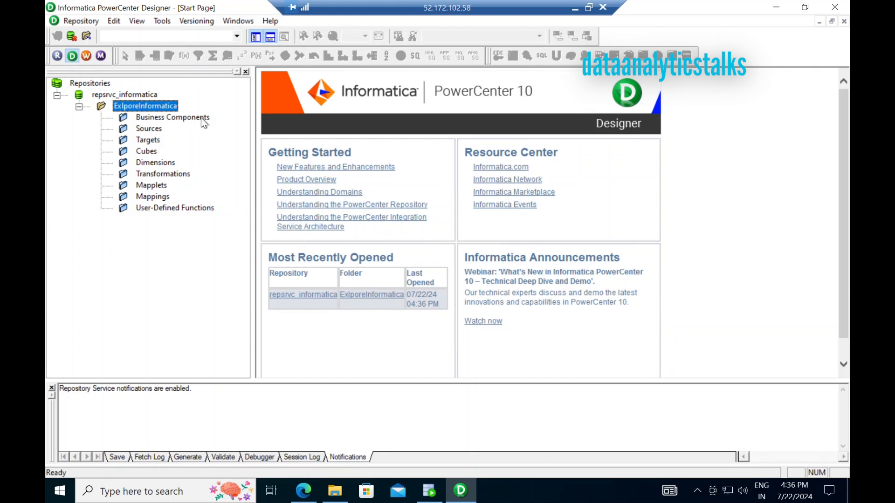
pyautogui.click(156, 122)
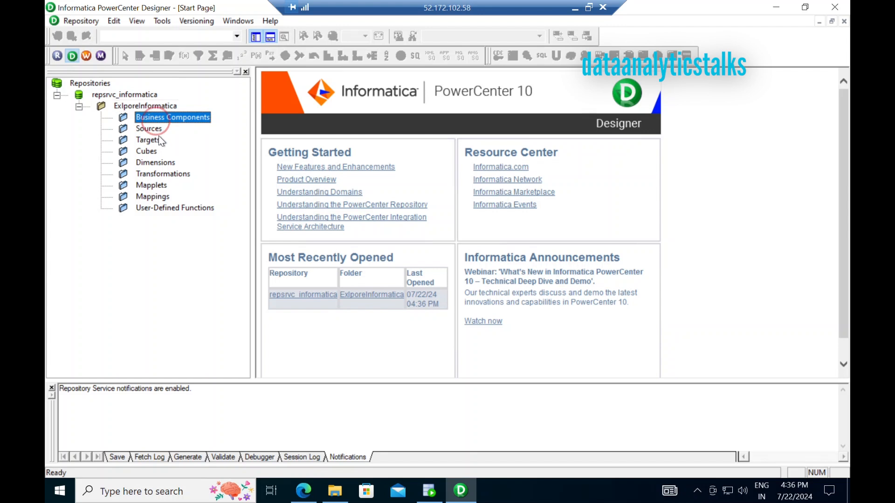
pyautogui.click(149, 127)
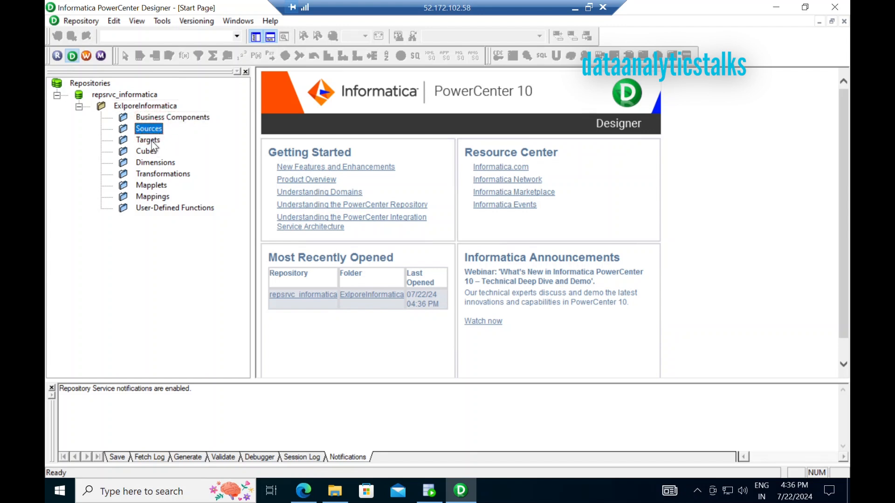
pyautogui.click(152, 140)
pyautogui.click(167, 162)
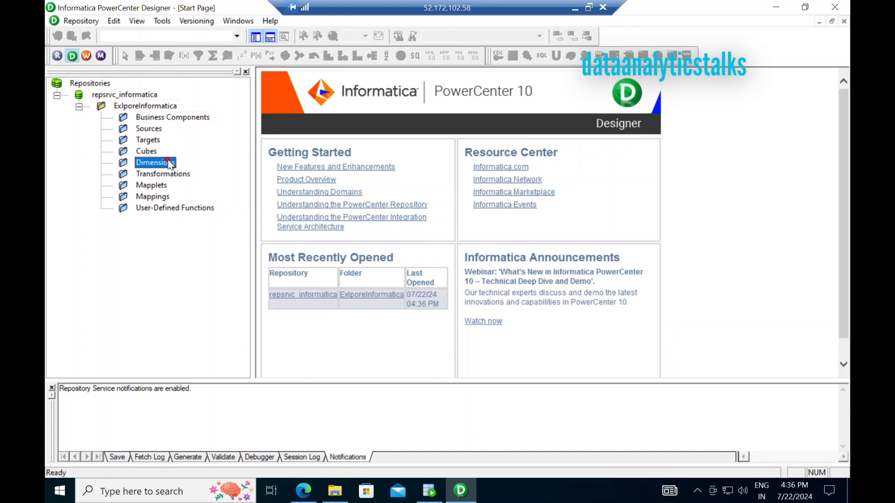
pyautogui.click(170, 174)
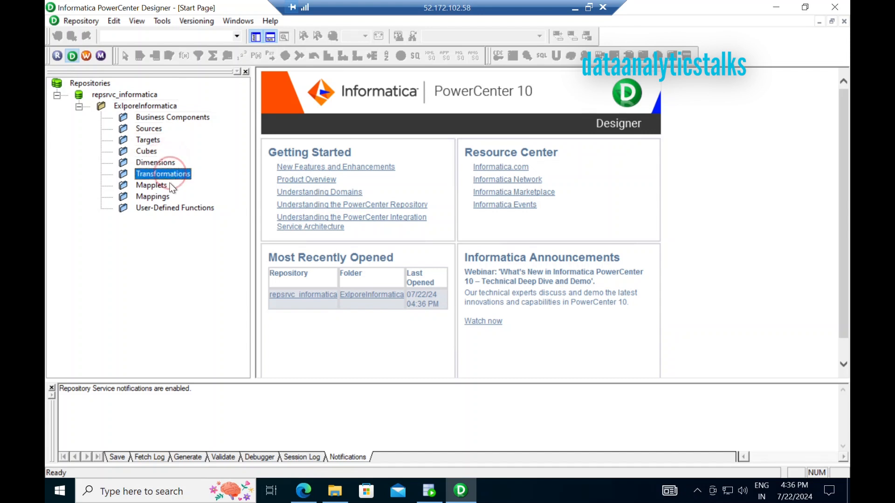
pyautogui.click(171, 187)
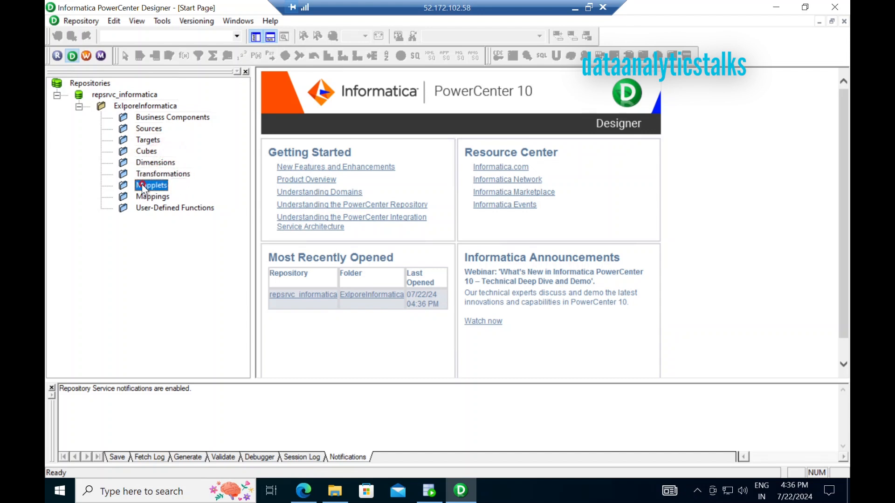
pyautogui.click(162, 197)
pyautogui.click(181, 208)
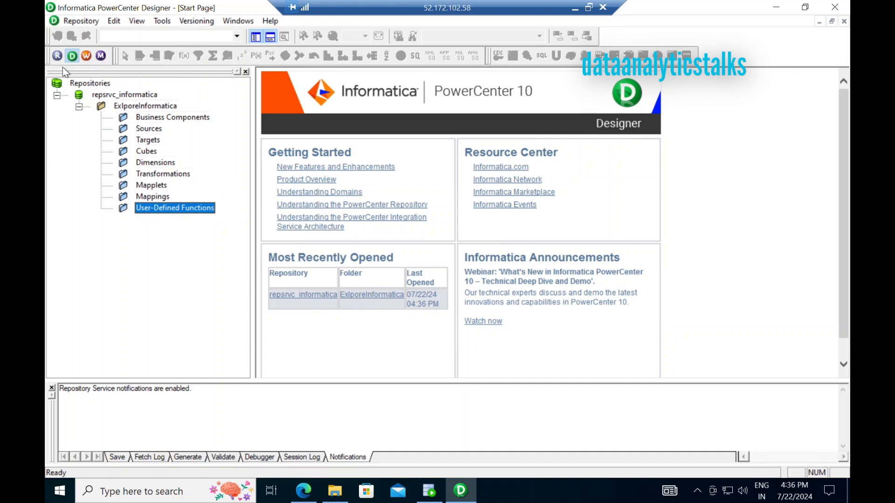
# Launch Repository Manager, dismiss its welcome tip, and create a folder named demoinformatica in repsrvc_informatica
pyautogui.click(57, 56)
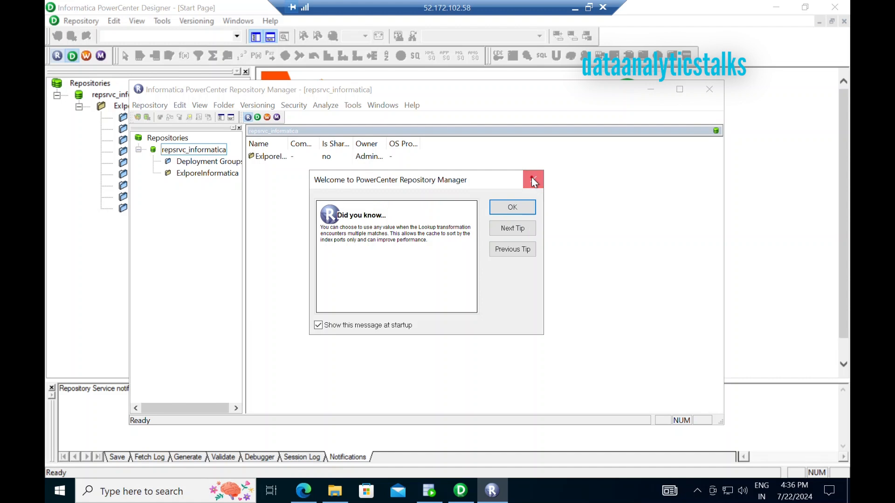
pyautogui.click(532, 180)
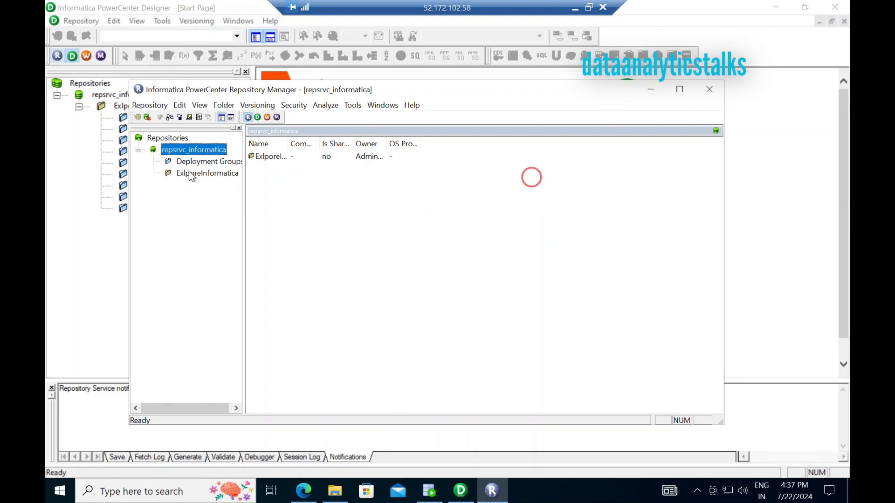
pyautogui.click(223, 105)
pyautogui.click(243, 118)
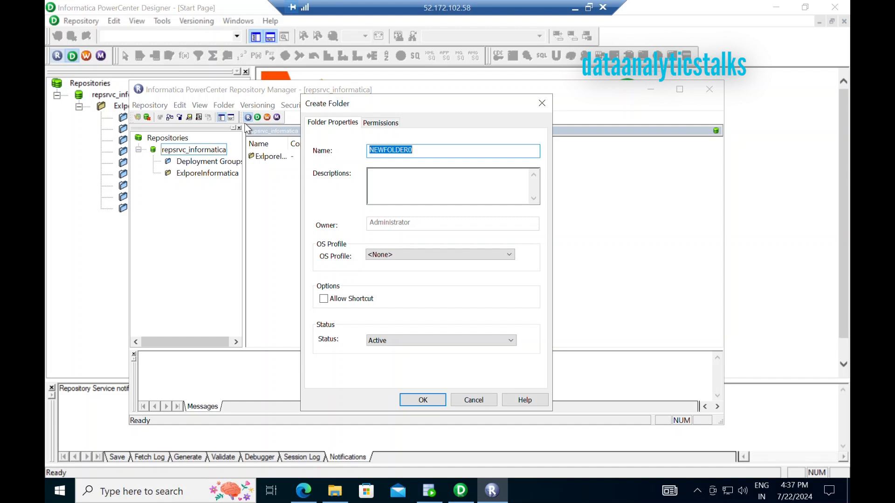
pyautogui.write('demoinformatica')
pyautogui.click(424, 399)
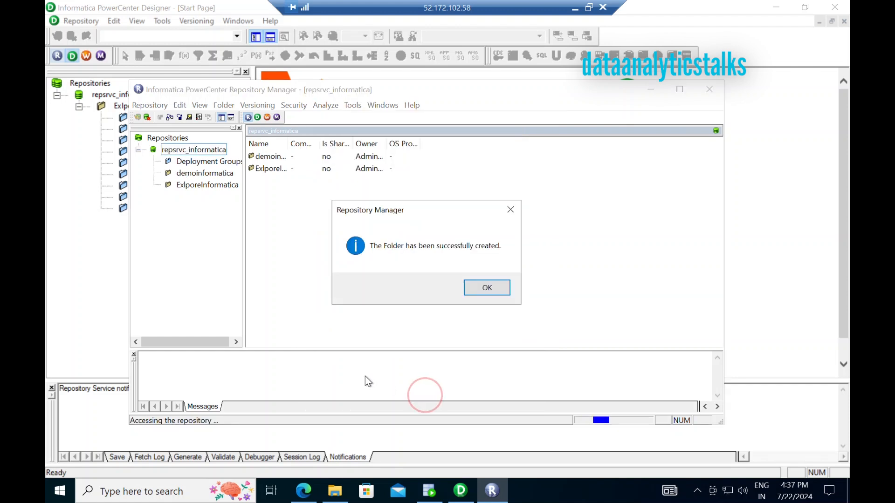
pyautogui.click(486, 287)
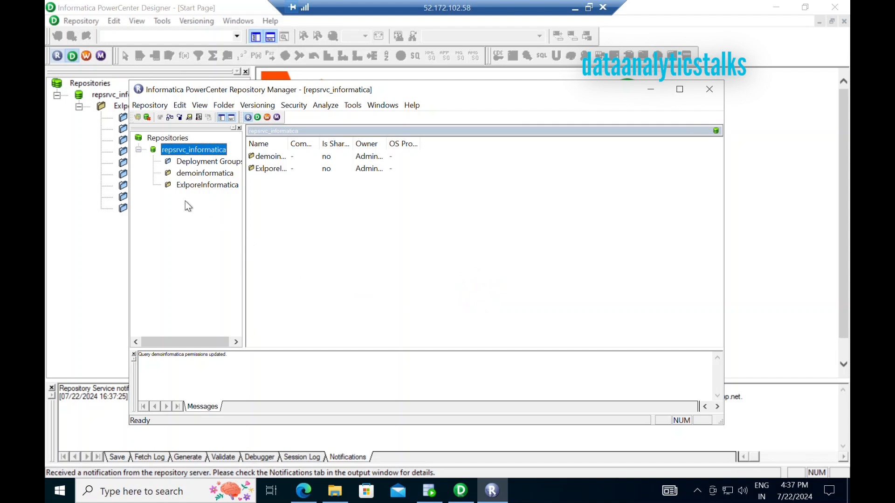
# Check the demoinformatica and ExlporeInformatica folders in Repository Manager, and close it
pyautogui.click(187, 177)
pyautogui.click(185, 186)
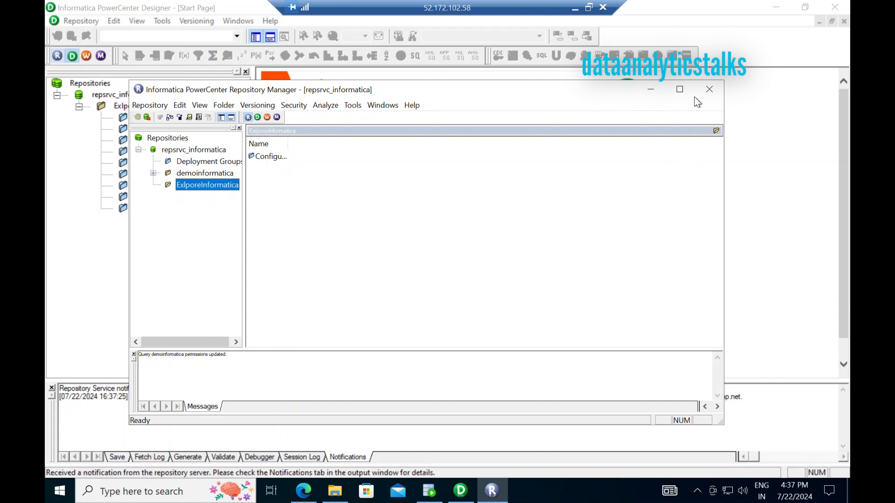
pyautogui.click(709, 90)
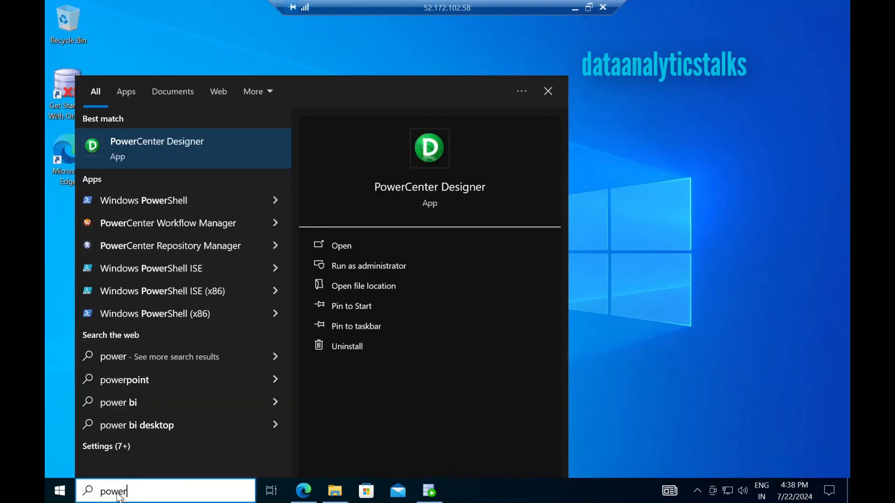
# Launch PowerCenter Designer again and reconnect to repsrvc_informatica as Administrator with the account password to show its folders
pyautogui.click(153, 142)
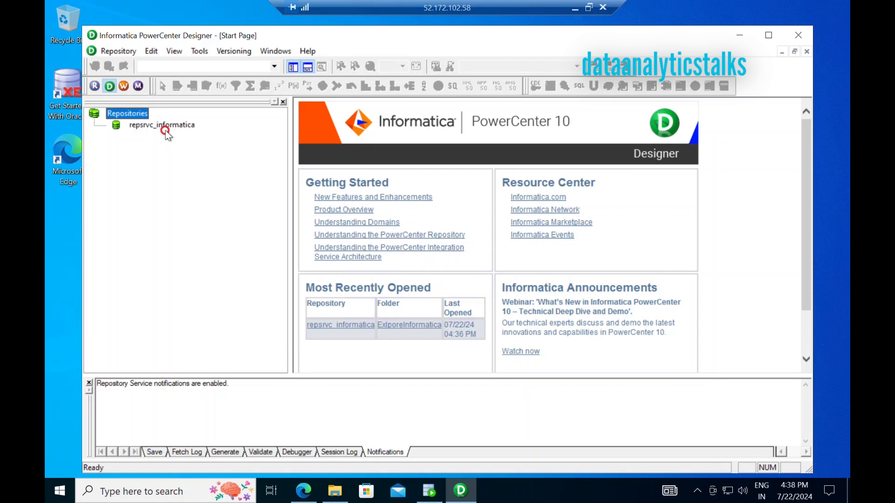
pyautogui.rightClick(179, 125)
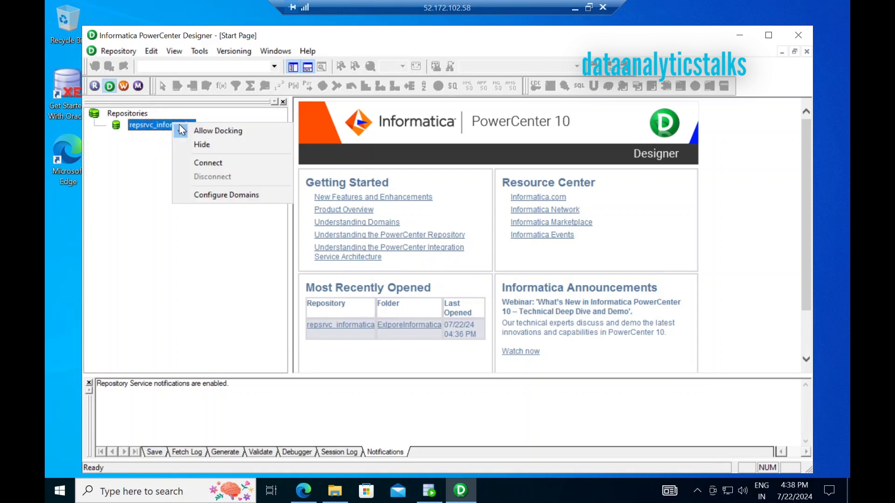
pyautogui.click(200, 156)
pyautogui.click(426, 272)
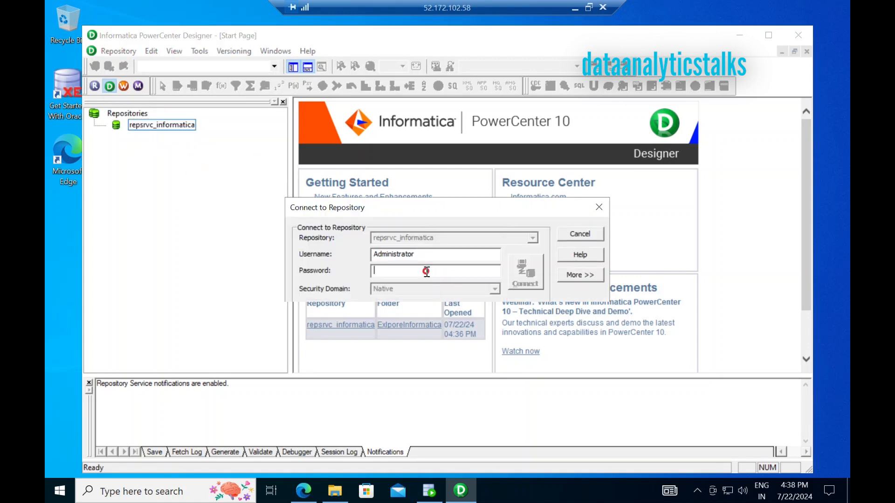
pyautogui.write('****')
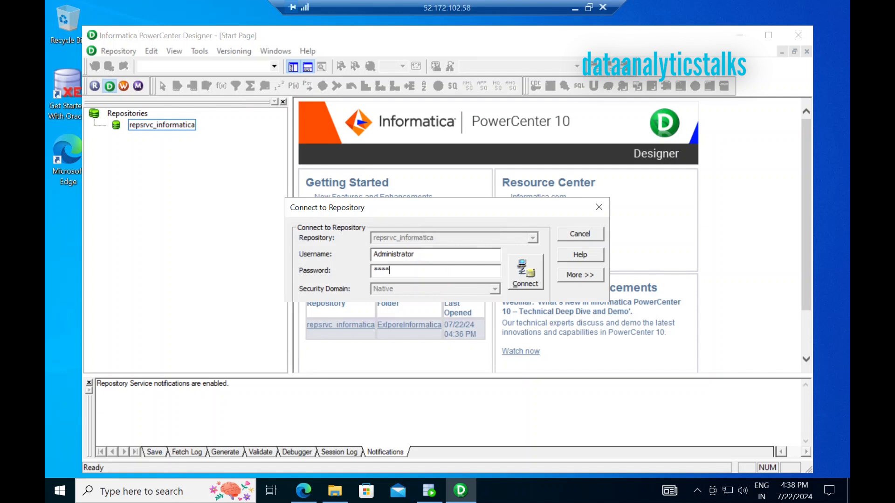
pyautogui.write('*******')
pyautogui.click(525, 275)
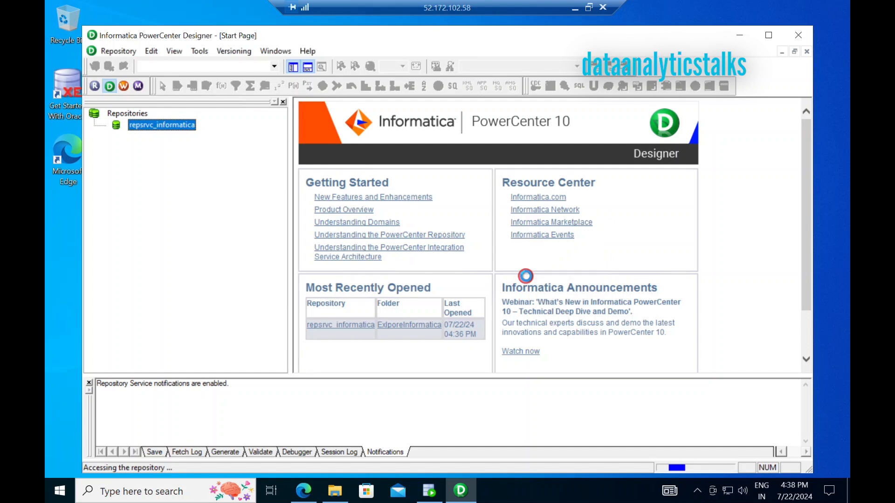
pyautogui.click(117, 148)
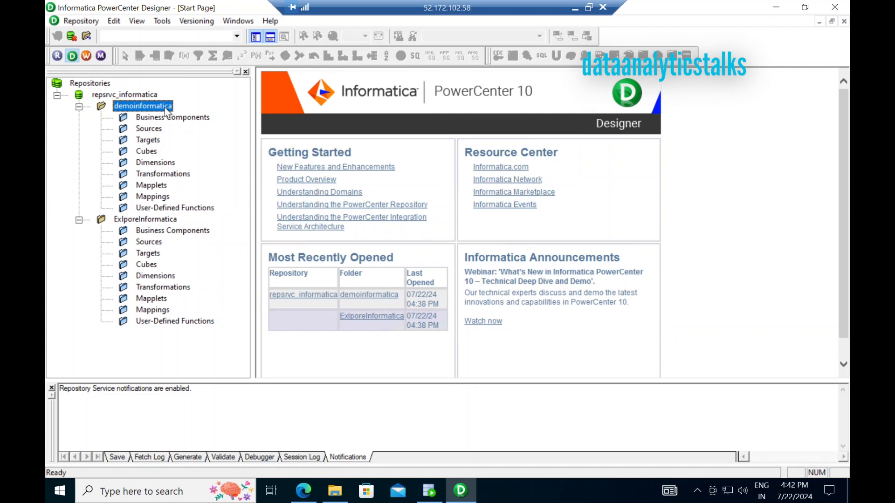
# Launch Workflow Manager from Designer, dismiss its welcome tip, and expand the demoinformatica folder to its Tasks subfolder
pyautogui.click(86, 56)
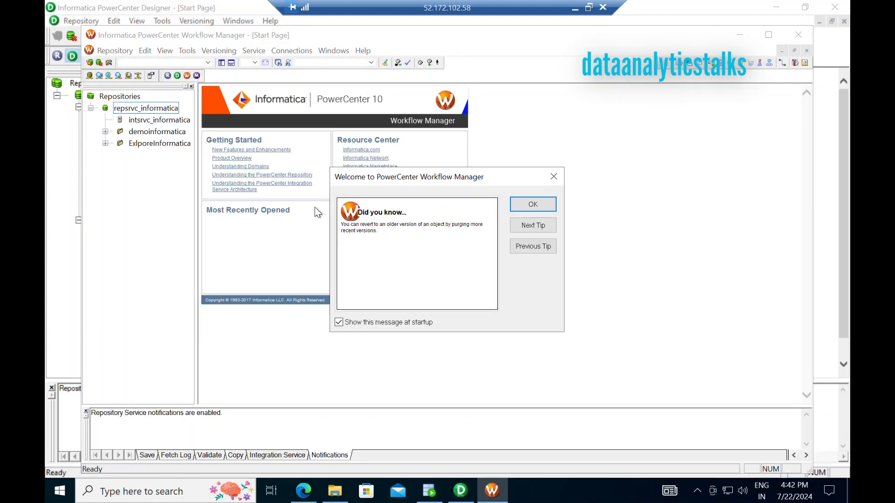
pyautogui.click(551, 208)
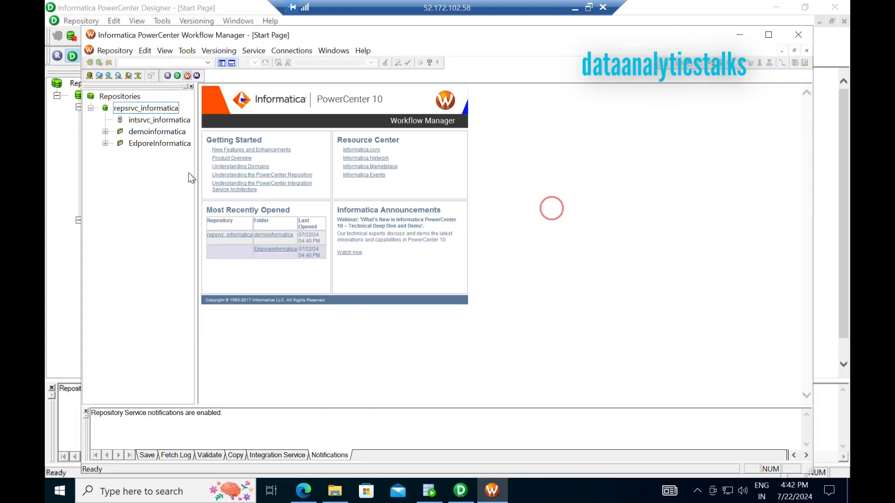
pyautogui.click(153, 133)
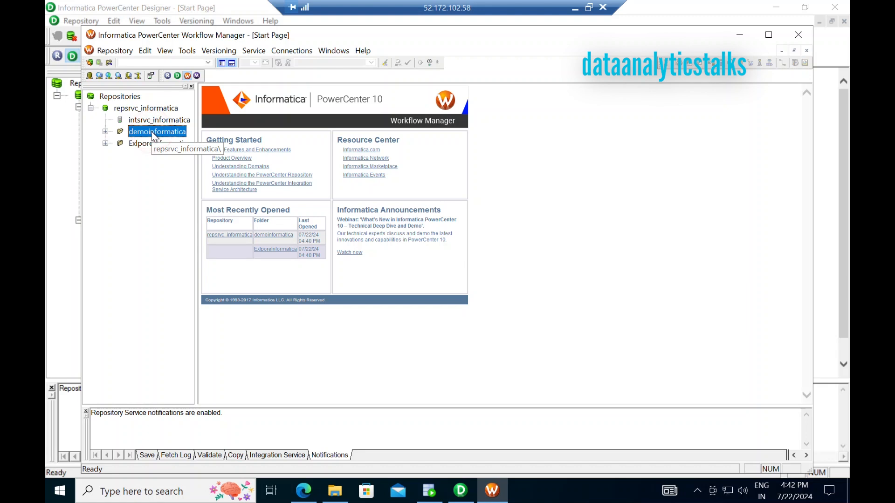
pyautogui.click(106, 131)
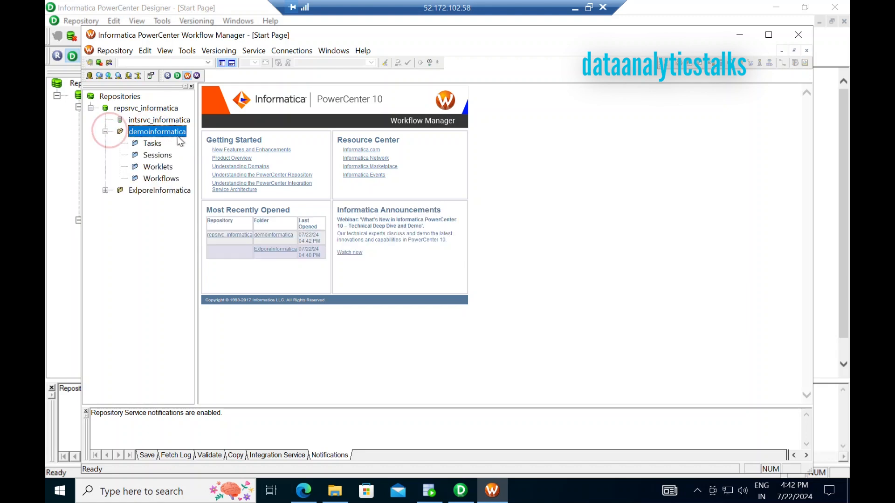
pyautogui.click(156, 144)
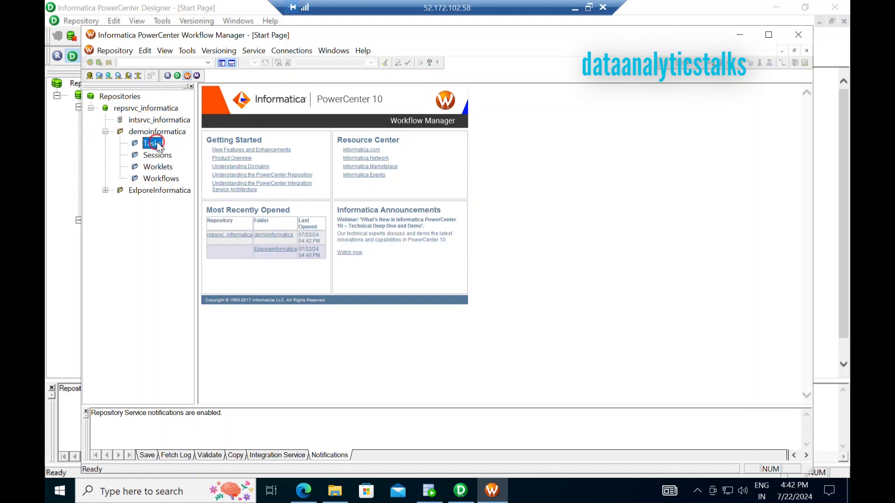
# Open the Task Developer for demoinformatica, and view the Worklet Designer and Workflow Designer workspaces
pyautogui.click(186, 51)
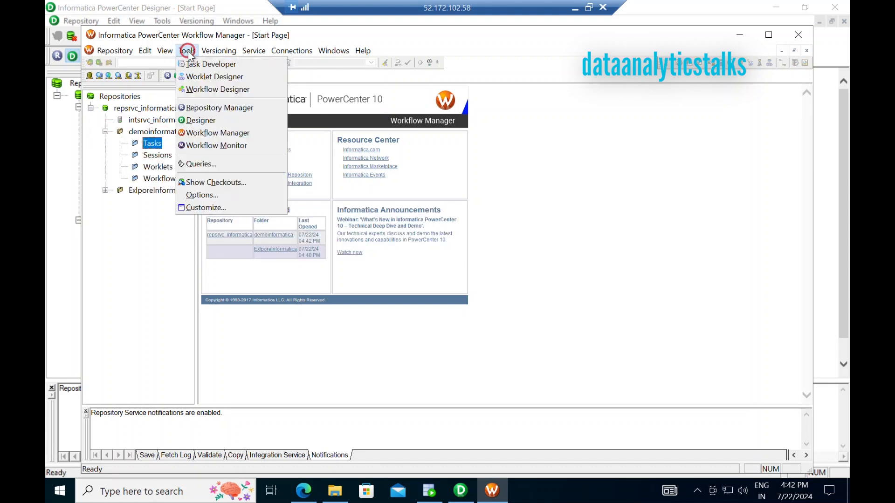
pyautogui.click(230, 65)
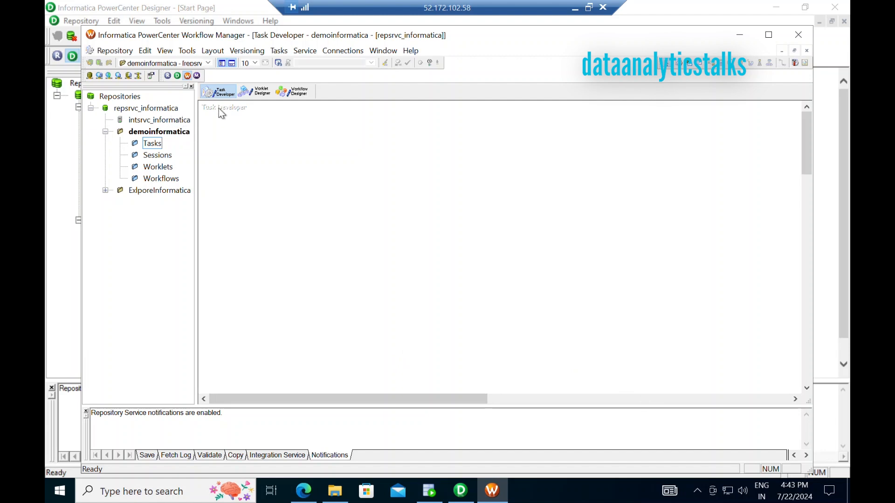
pyautogui.click(251, 94)
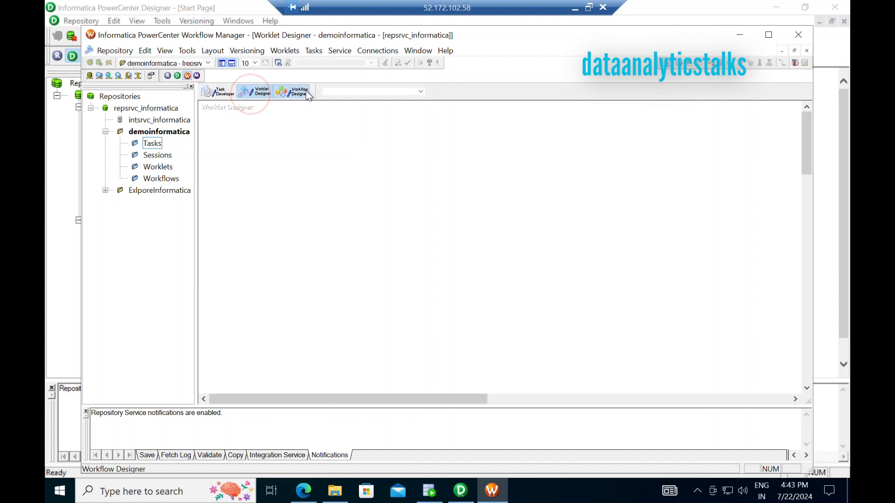
pyautogui.click(298, 92)
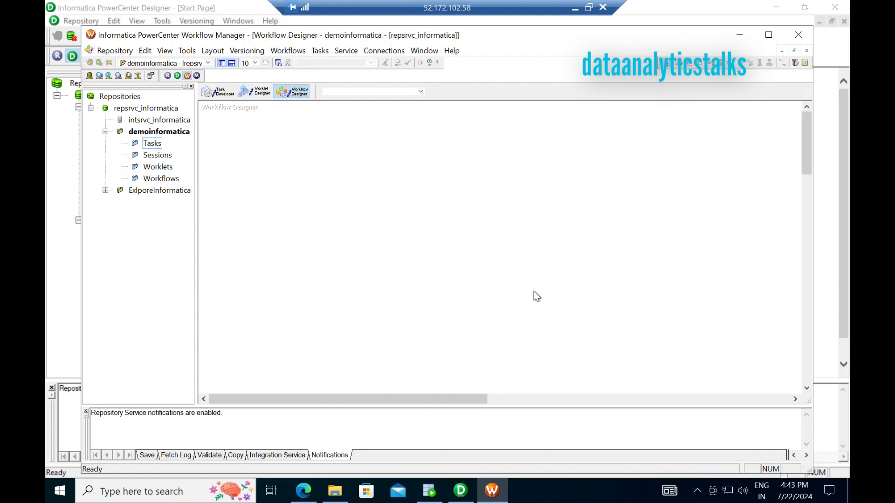
# Launch Workflow Monitor from Workflow Manager, maximize it to inspect repsrvc_informatica and its integration service, and close it
pyautogui.click(197, 75)
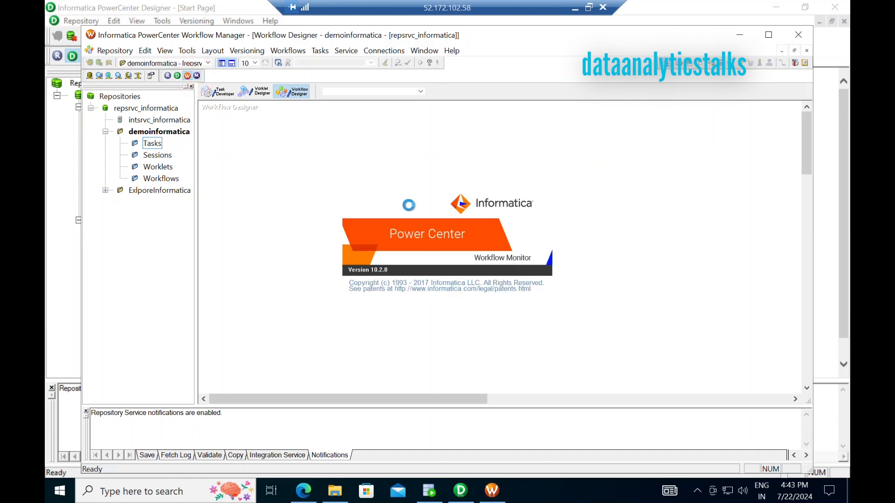
pyautogui.click(311, 113)
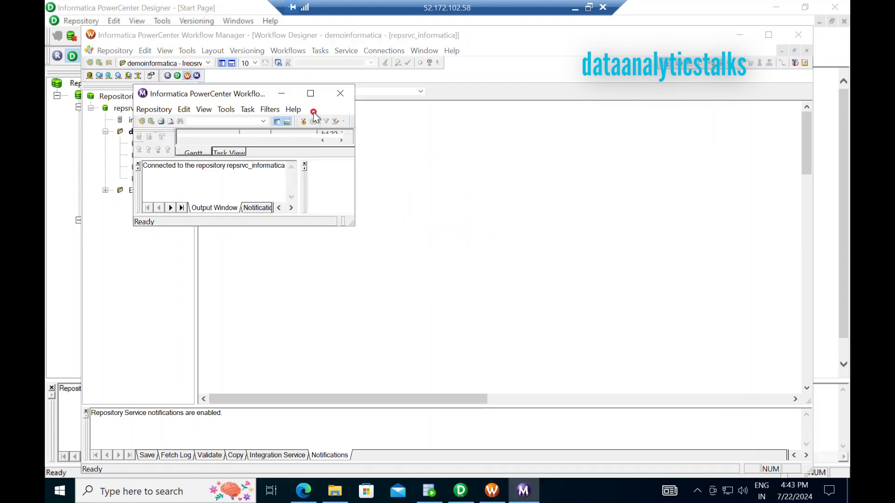
pyautogui.click(311, 94)
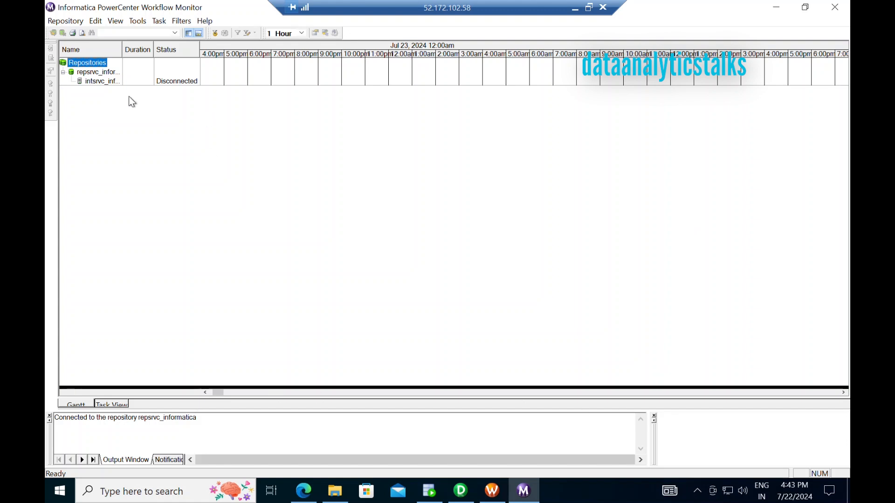
pyautogui.click(91, 83)
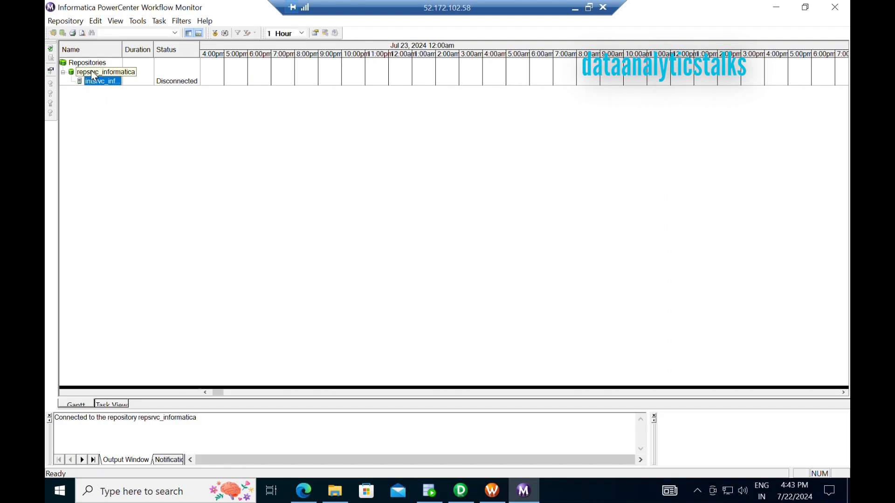
pyautogui.click(94, 73)
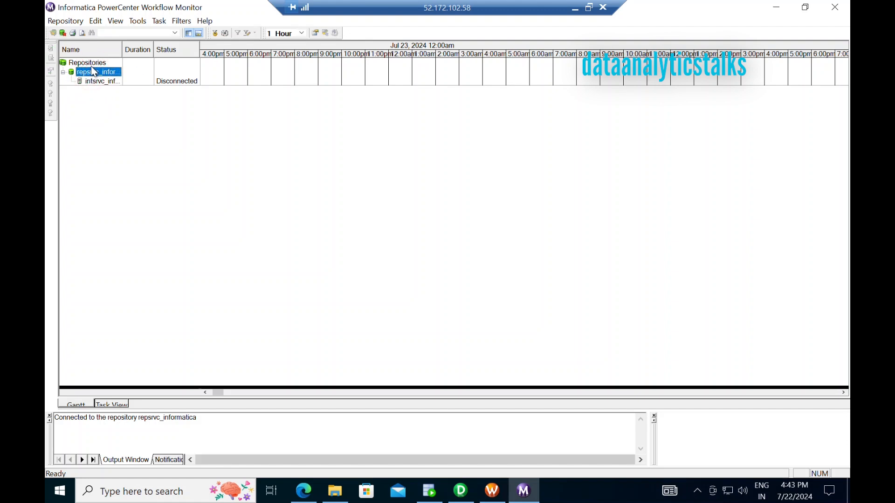
pyautogui.press('Up')
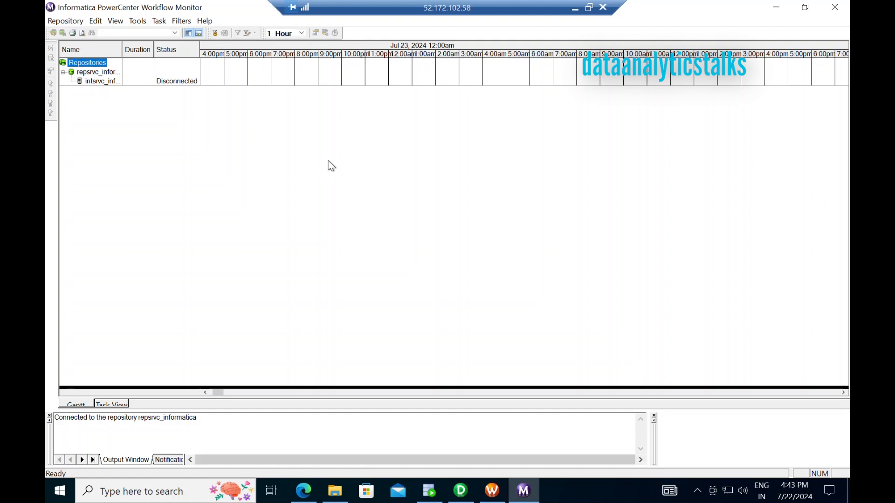
pyautogui.click(839, 6)
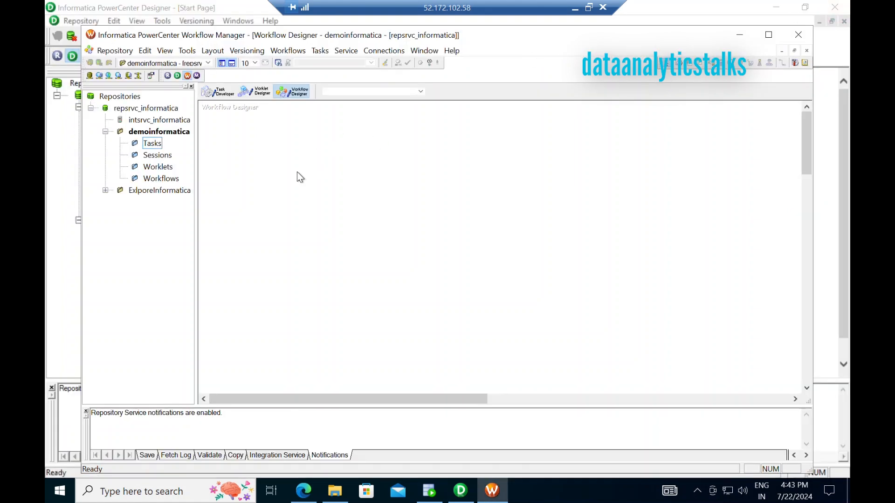
# Launch Repository Manager from Workflow Manager, dismiss its welcome tip to view the repository folders, and close it
pyautogui.click(168, 77)
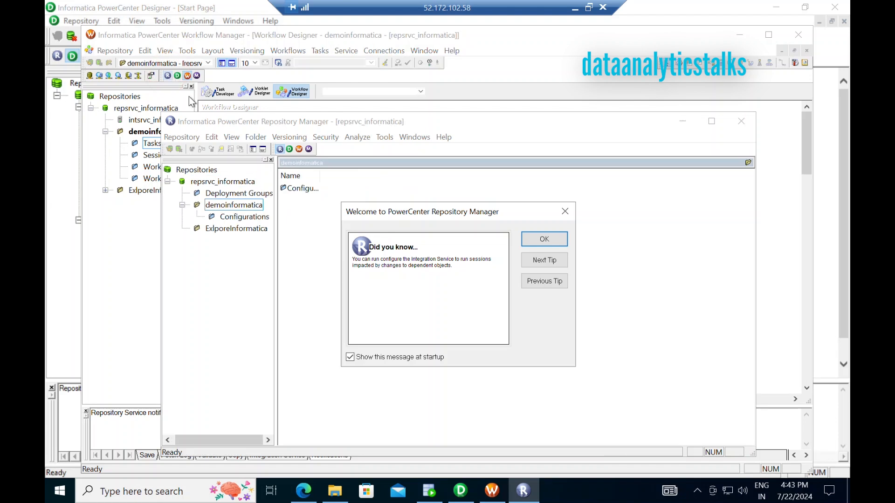
pyautogui.click(554, 238)
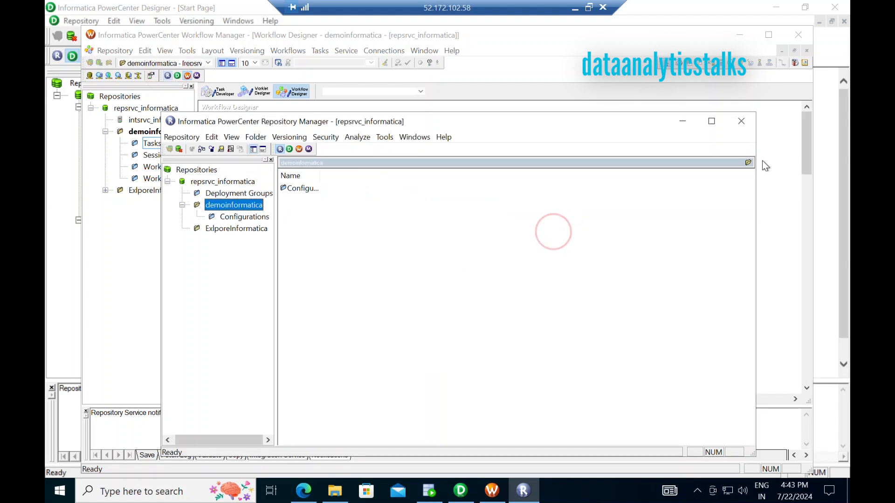
pyautogui.click(743, 119)
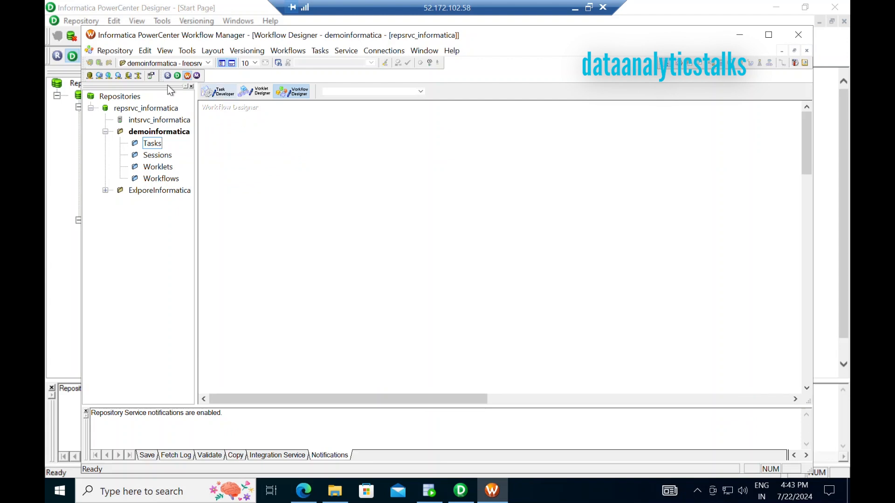
# Switch from Workflow Manager to Designer and back, and close Workflow Manager to return to Designer
pyautogui.click(177, 75)
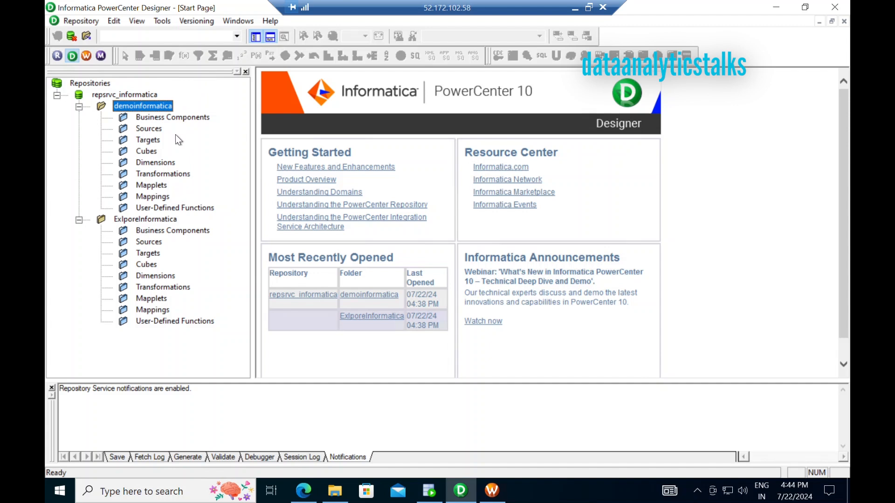
pyautogui.click(91, 58)
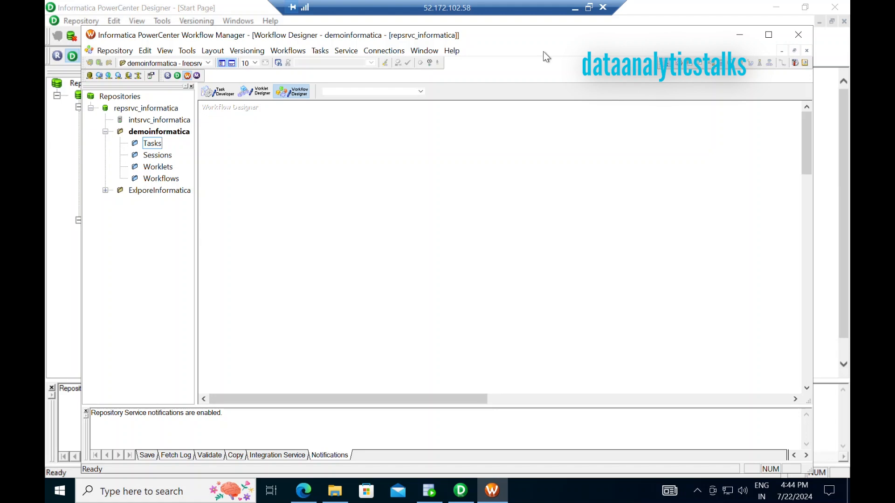
pyautogui.click(799, 34)
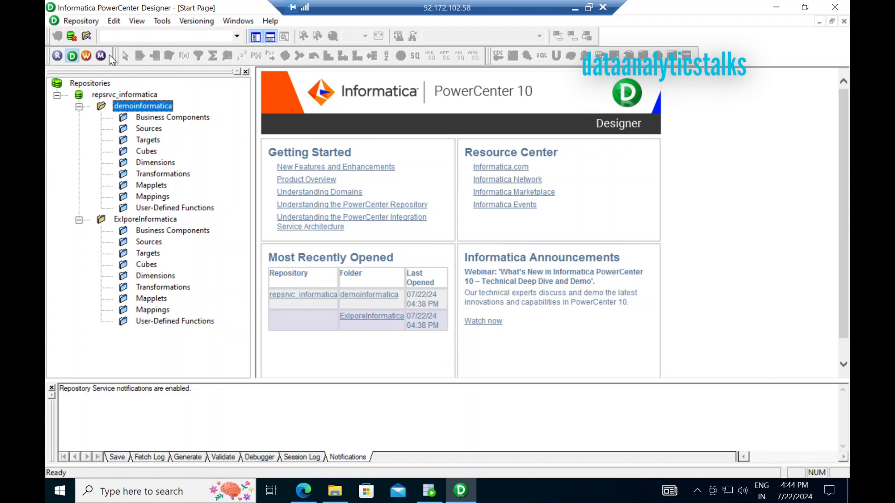
pyautogui.click(136, 20)
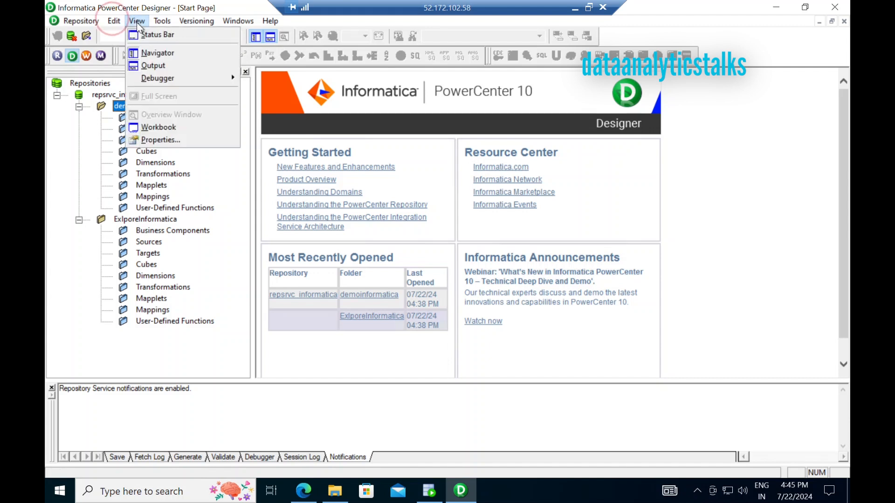
pyautogui.click(203, 24)
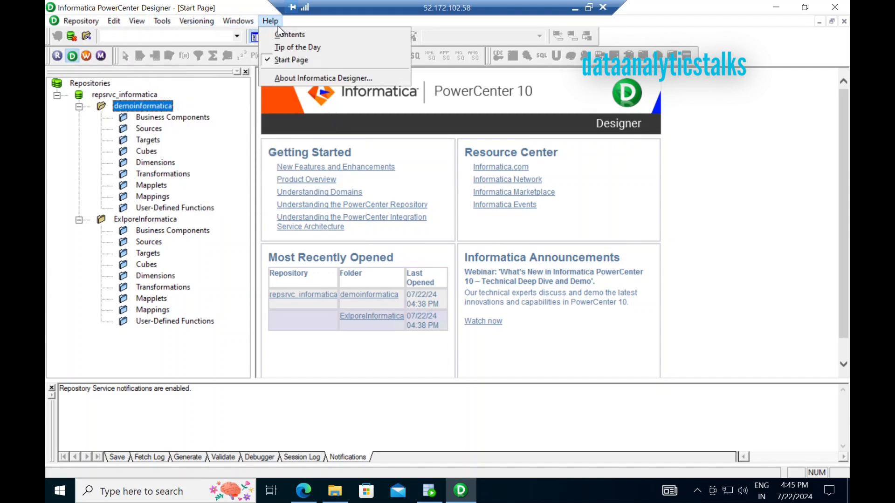